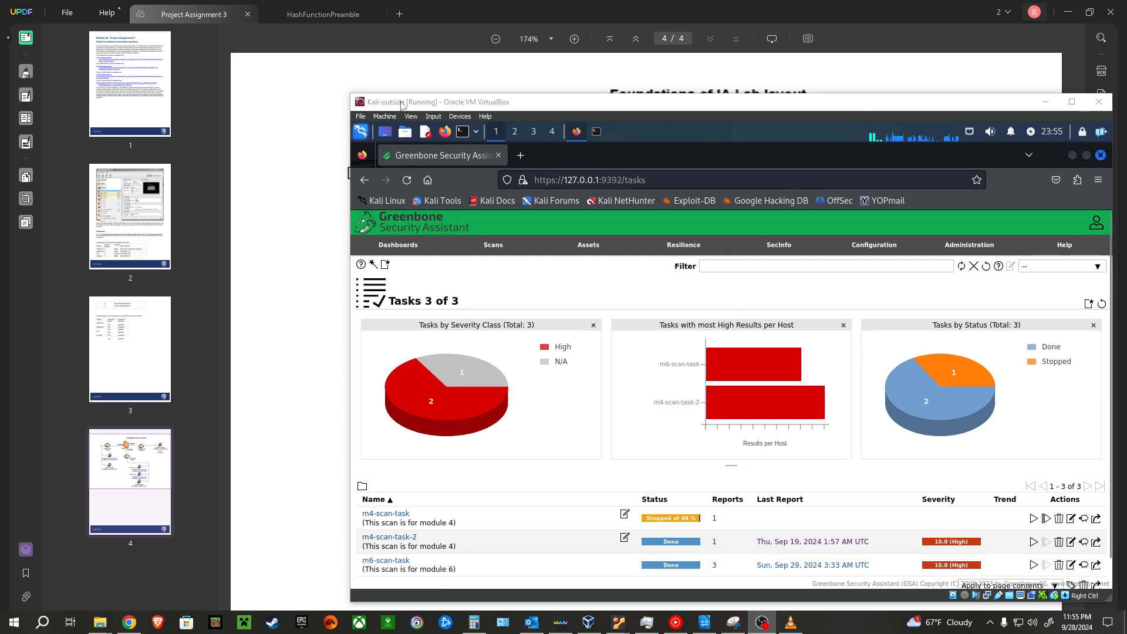
# Step: Examine the lab network layout diagram in the UPDF document and return to the scan task list in the Kali-outside virtual machine
pyautogui.click(400, 102)
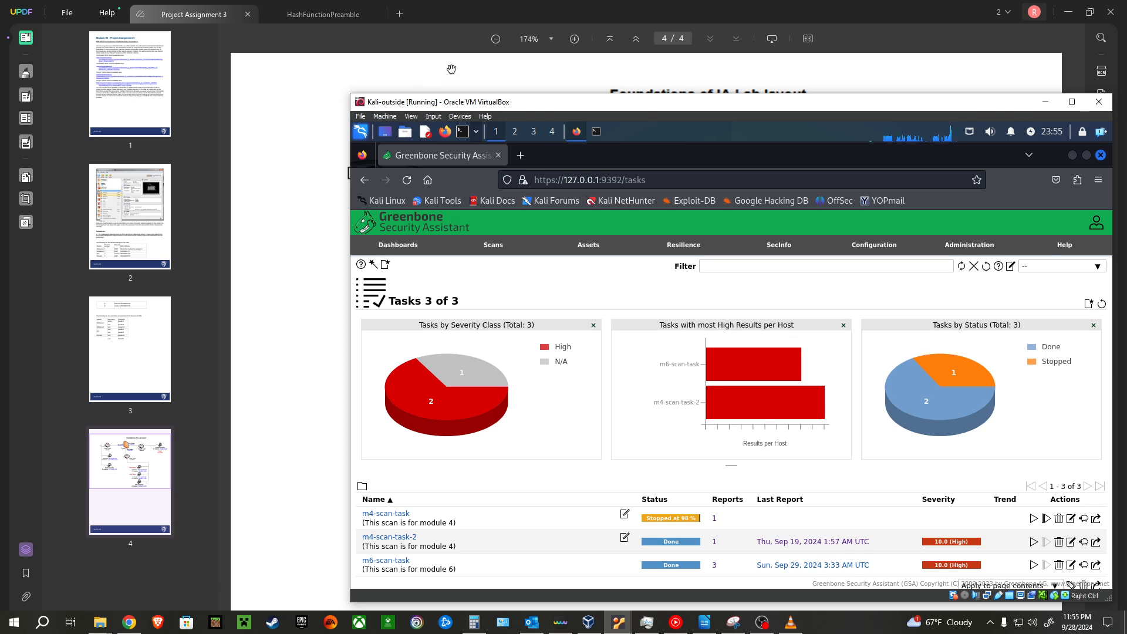
pyautogui.click(503, 22)
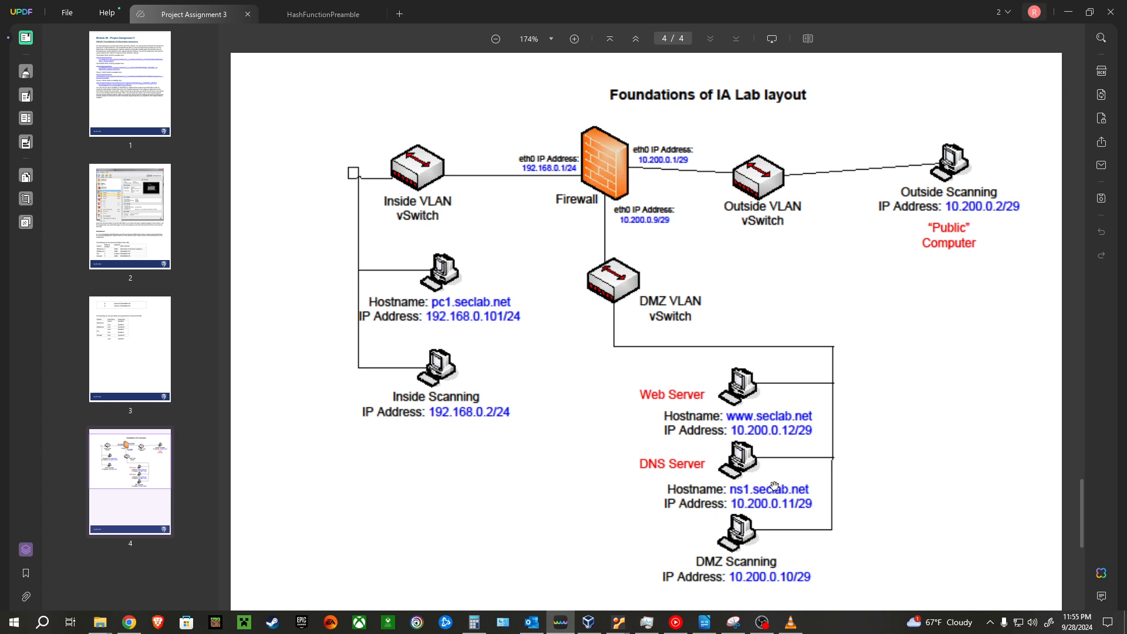
pyautogui.moveTo(618, 622)
pyautogui.click(814, 549)
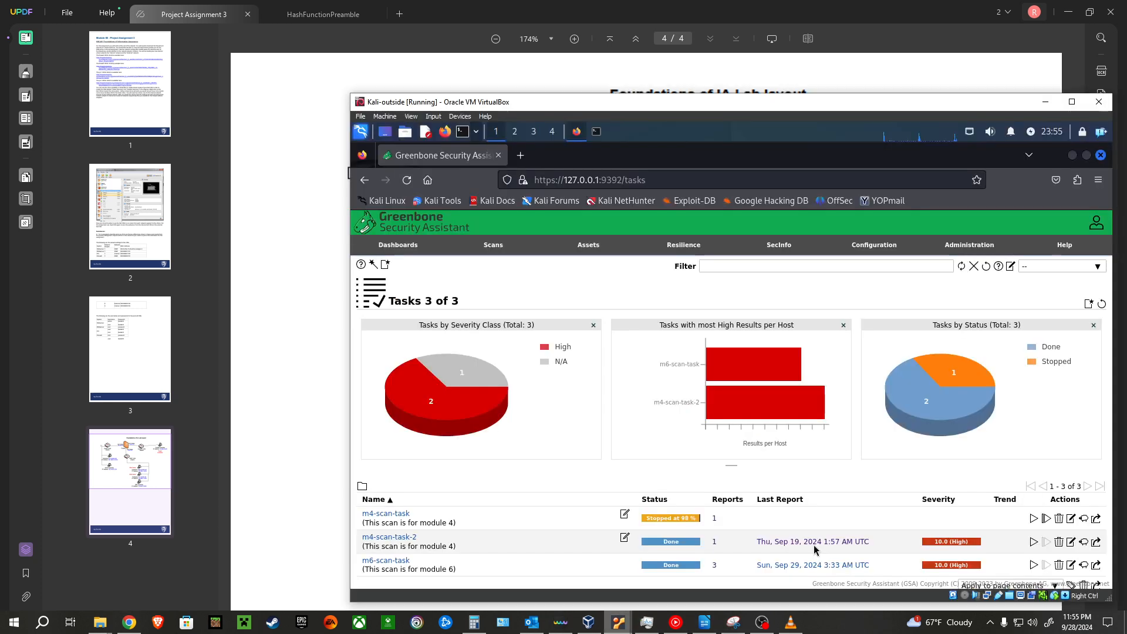
pyautogui.scroll(-1, 604, 485)
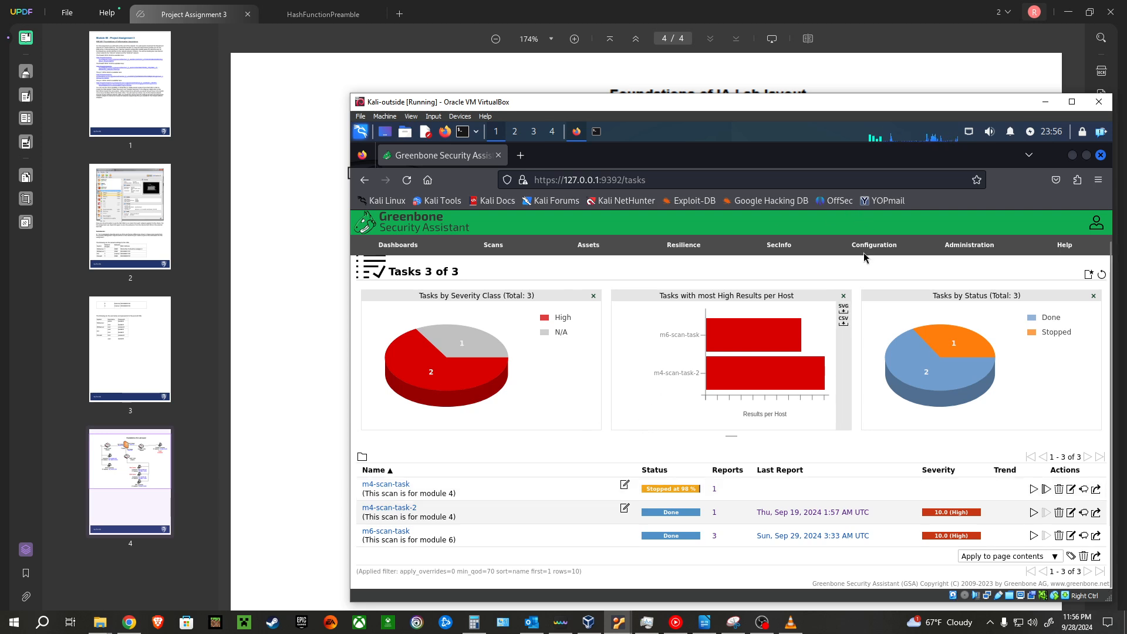
# Step: Review the web-server-only target's port list and alive test options, and close its settings without saving
pyautogui.moveTo(872, 246)
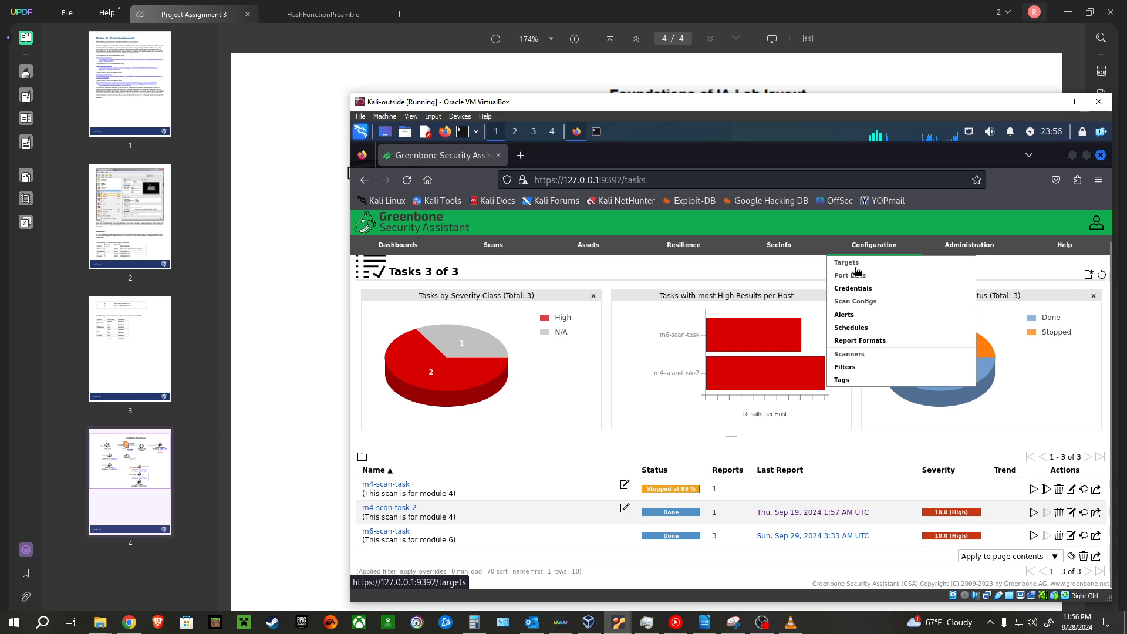
pyautogui.click(856, 264)
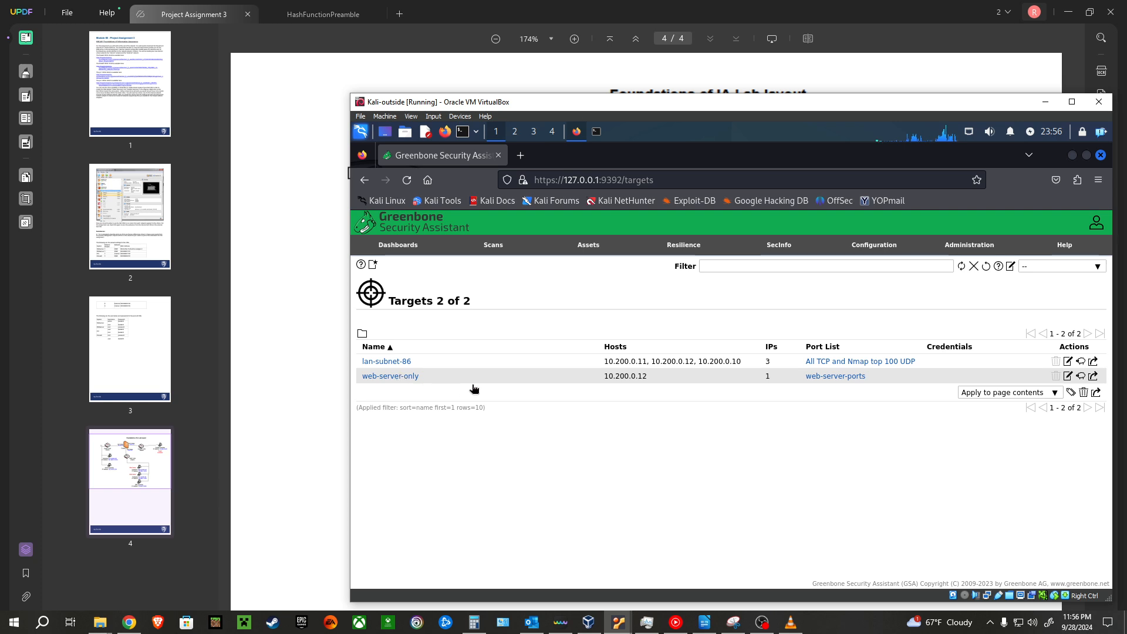
pyautogui.click(1068, 376)
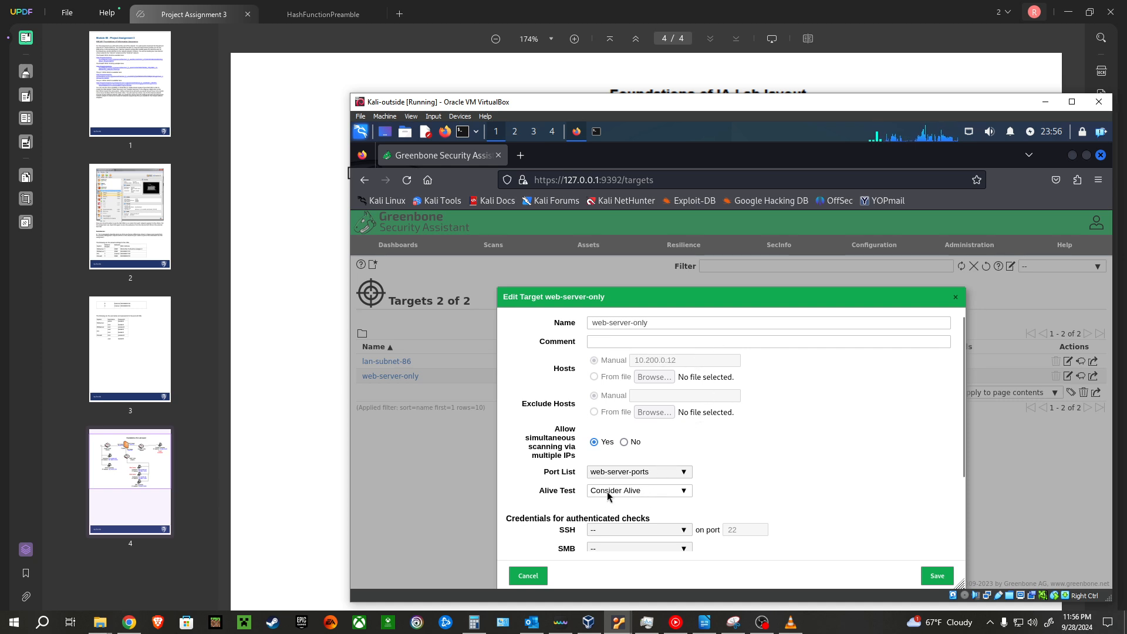
pyautogui.click(646, 492)
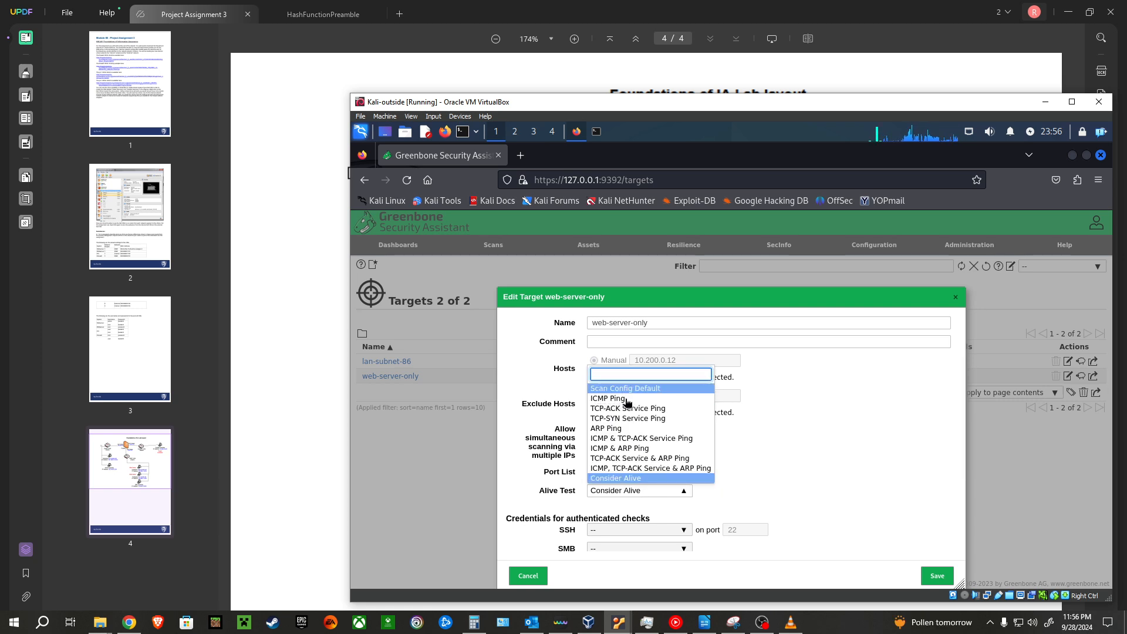
pyautogui.click(780, 476)
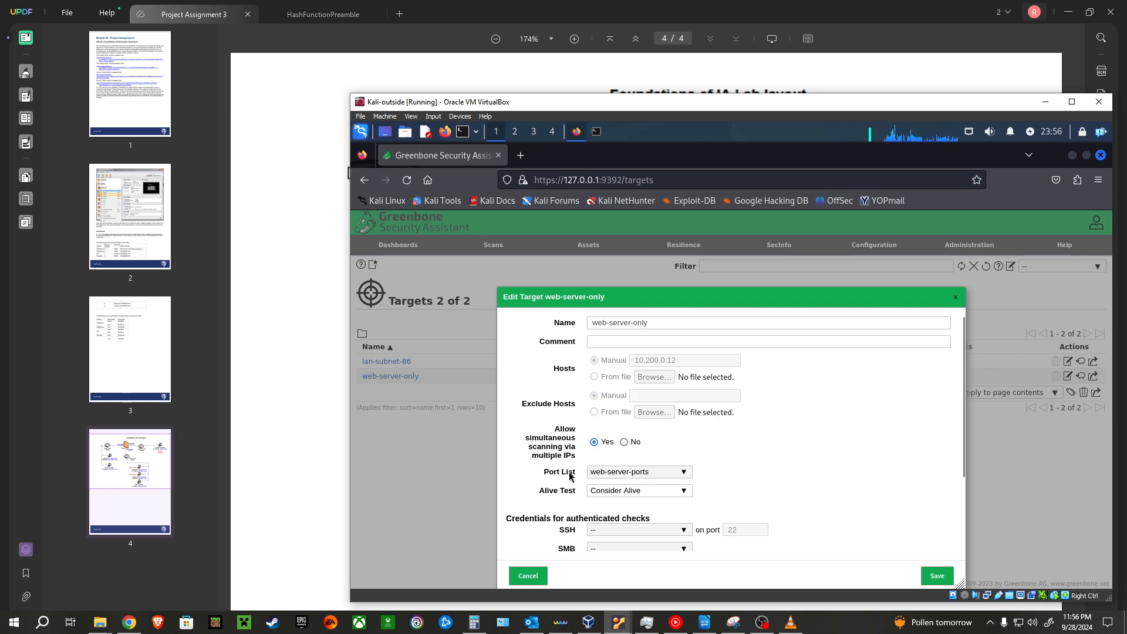
pyautogui.click(536, 572)
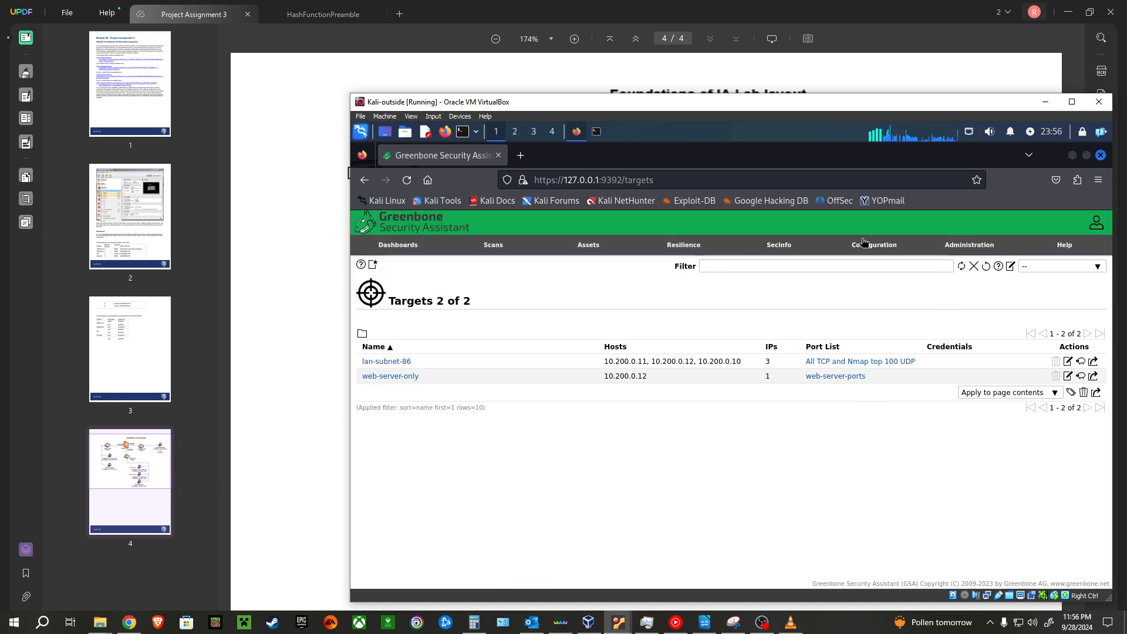
# Step: Start a new port list named test and select its manual port ranges entry
pyautogui.moveTo(865, 244)
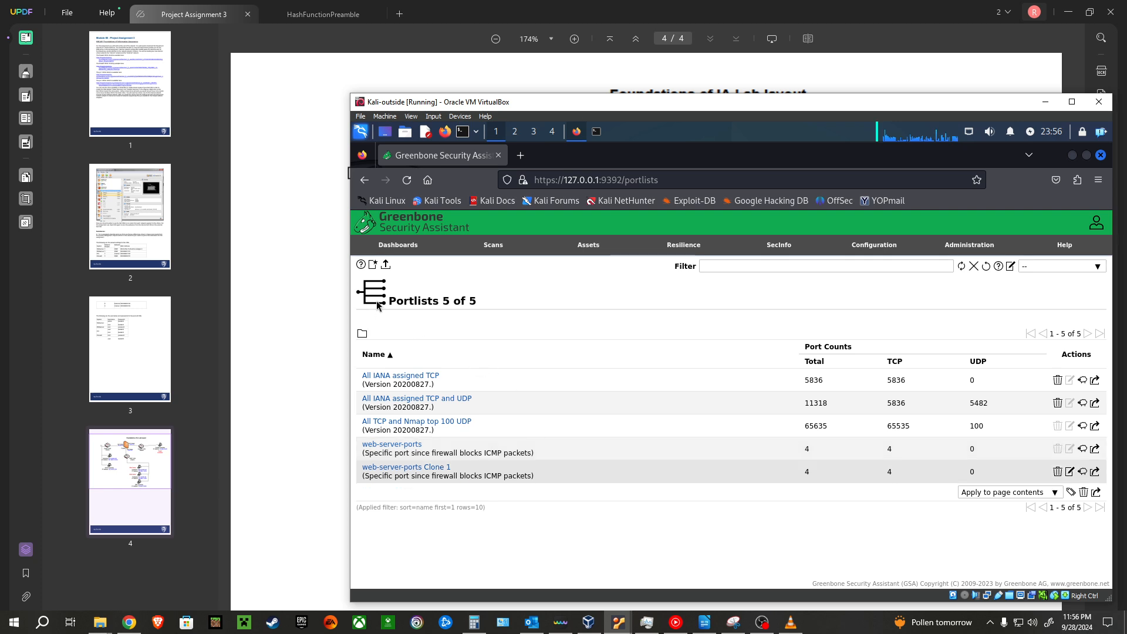
pyautogui.click(373, 265)
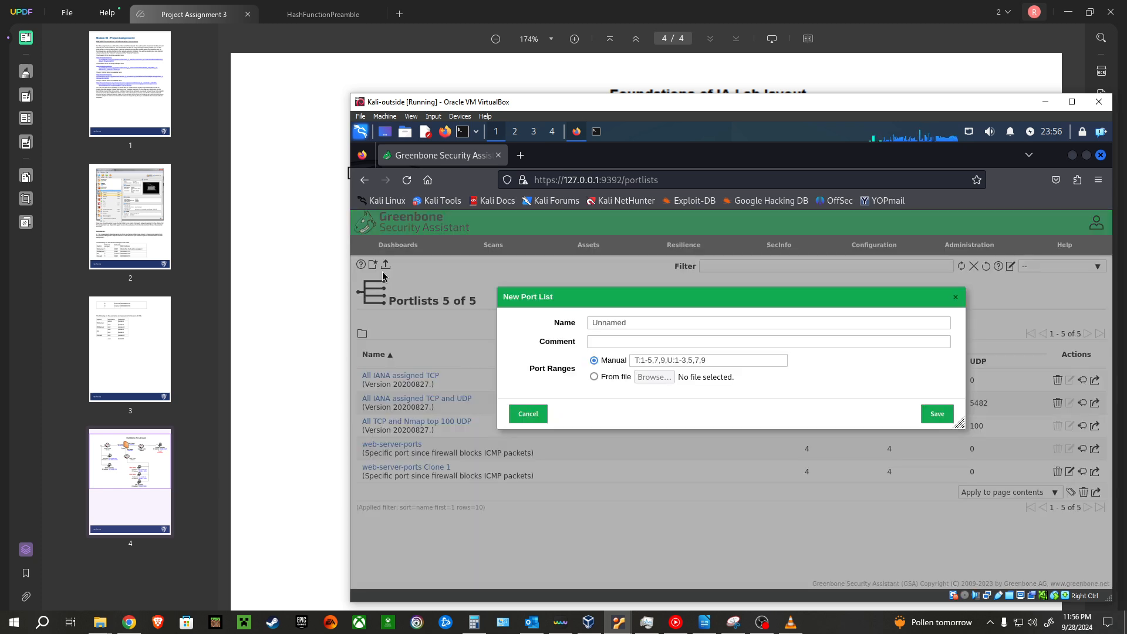
pyautogui.doubleClick(626, 323)
pyautogui.write('tes')
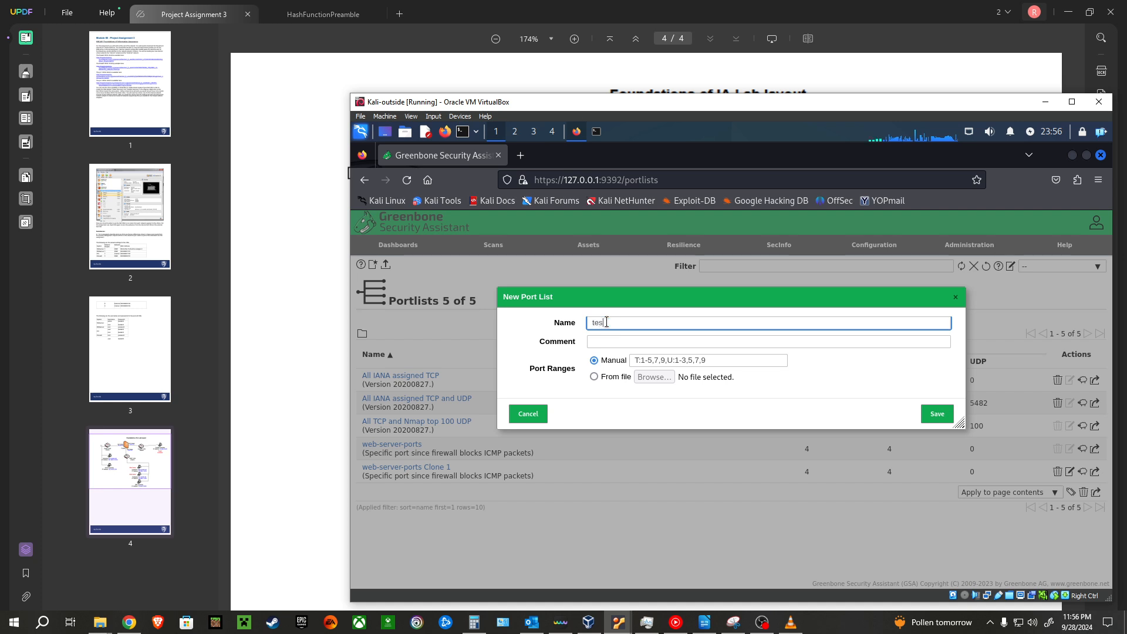
pyautogui.write('t')
pyautogui.click(636, 359)
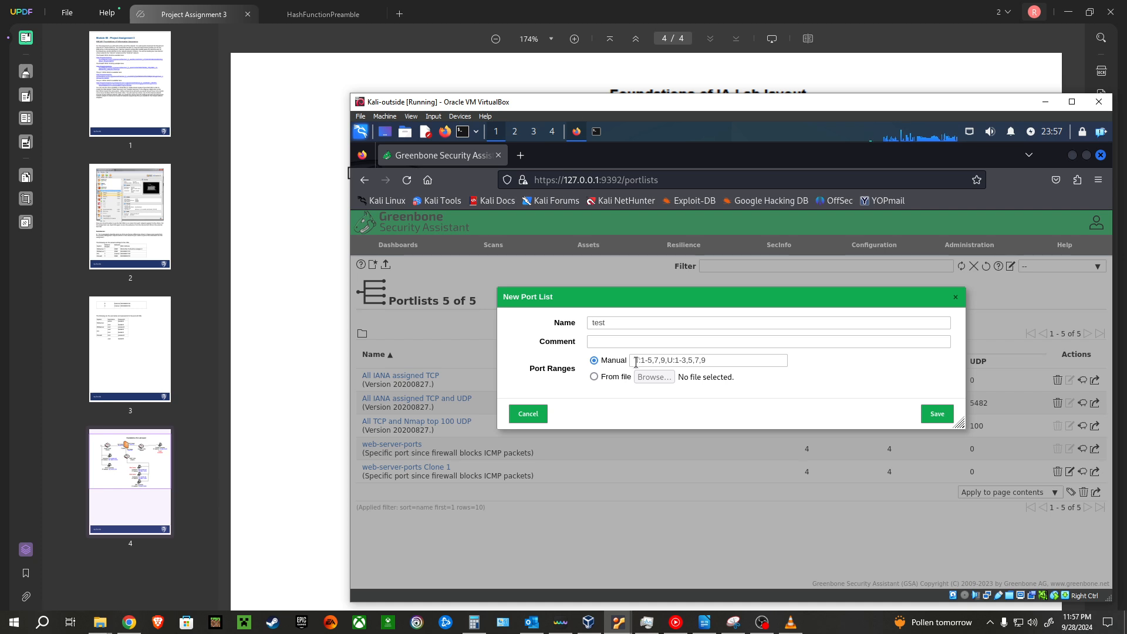
pyautogui.moveTo(639, 360); pyautogui.dragTo(709, 356)
pyautogui.click(708, 358)
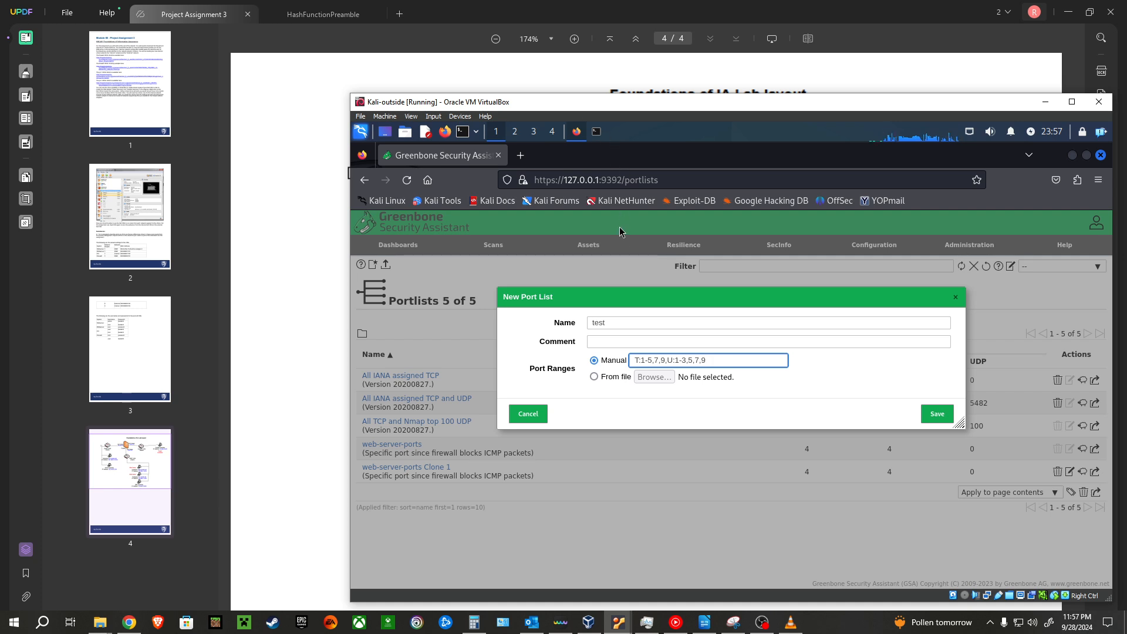
# Step: Examine the terminal output of the nmap scan of 10.200.0.1-15 for the web server's ports and return to the new port list
pyautogui.click(596, 131)
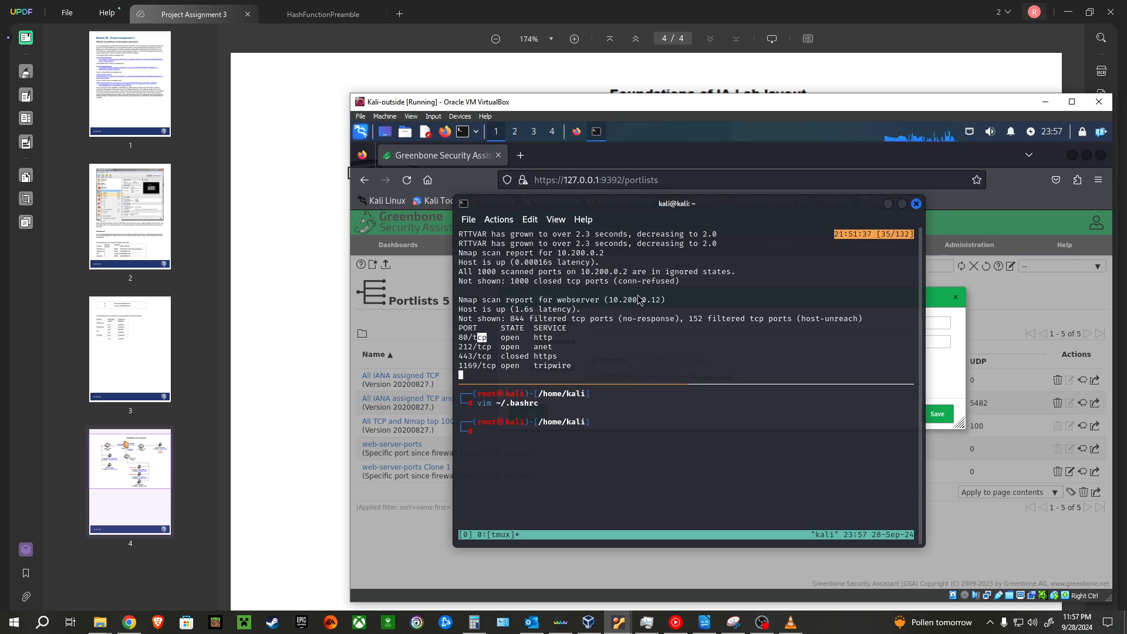
pyautogui.click(557, 309)
pyautogui.scroll(-1, 557, 313)
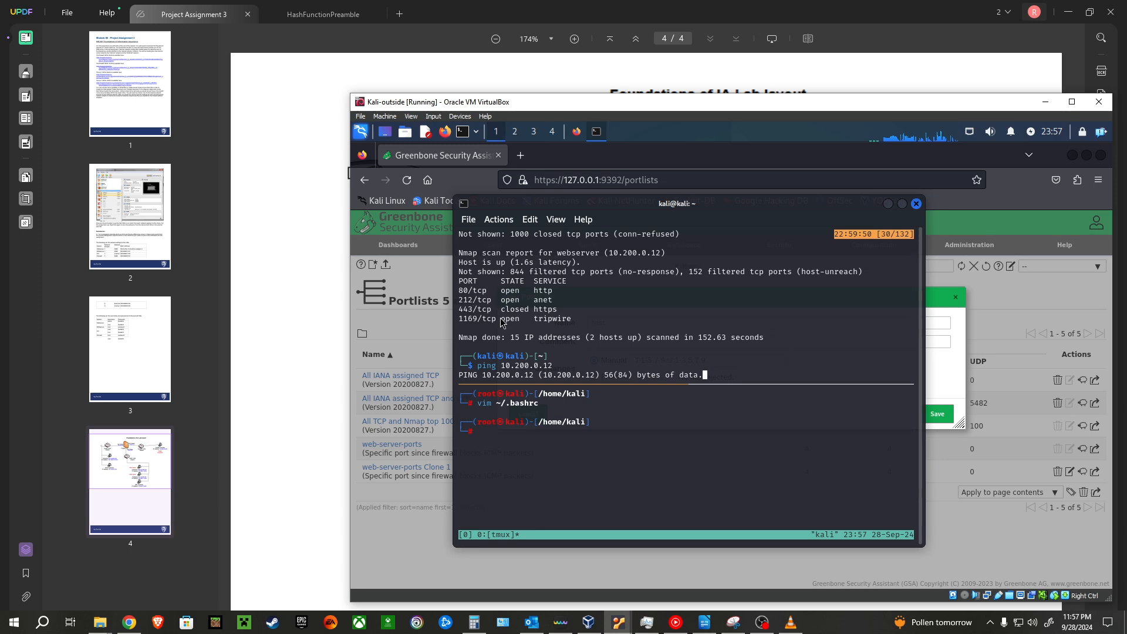
pyautogui.scroll(4, 526, 293)
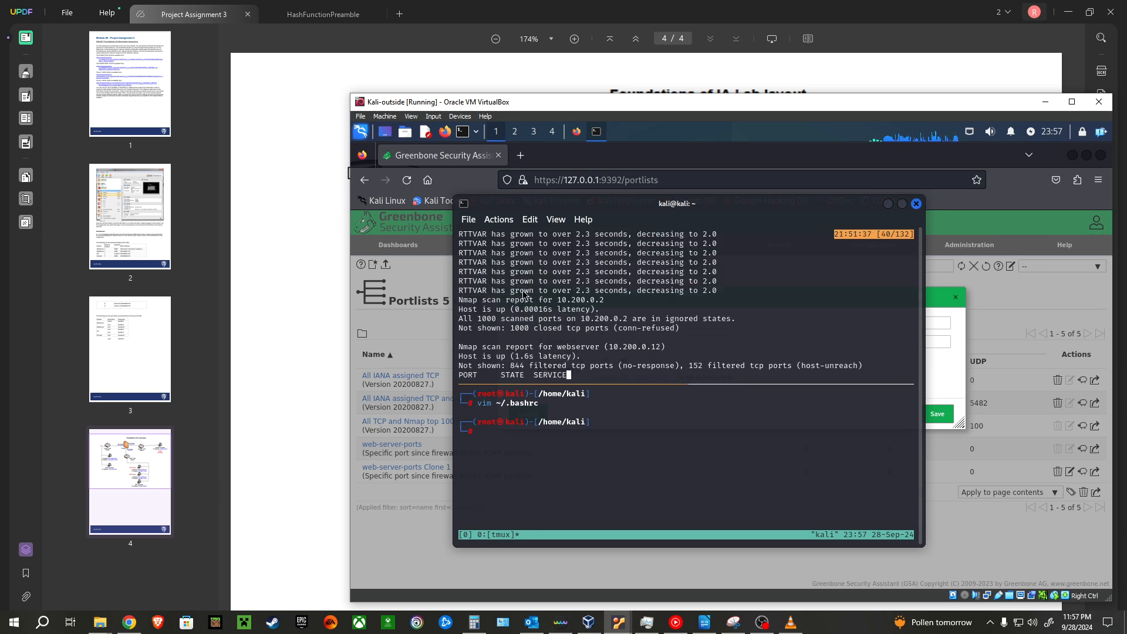
pyautogui.scroll(4, 530, 294)
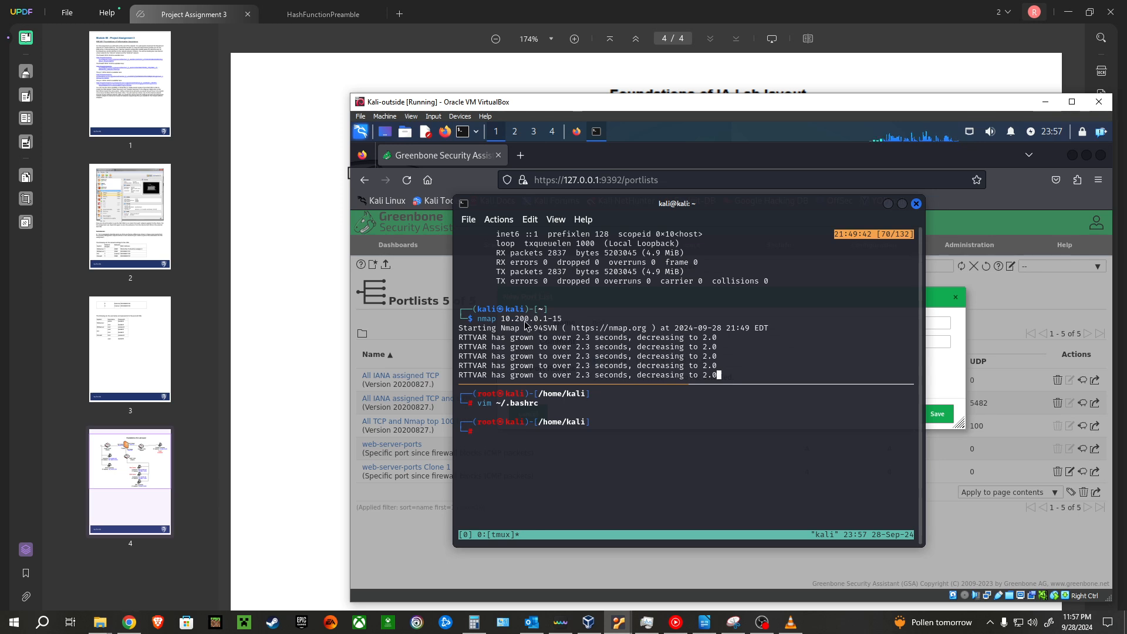
pyautogui.moveTo(477, 318); pyautogui.dragTo(562, 327)
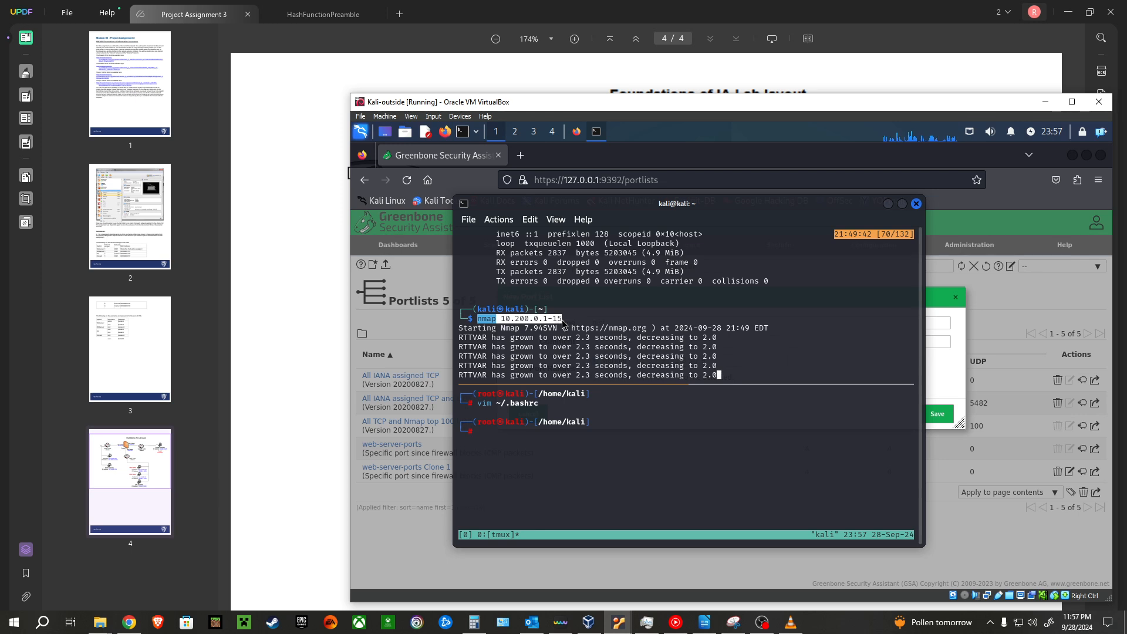
pyautogui.scroll(-9, 554, 322)
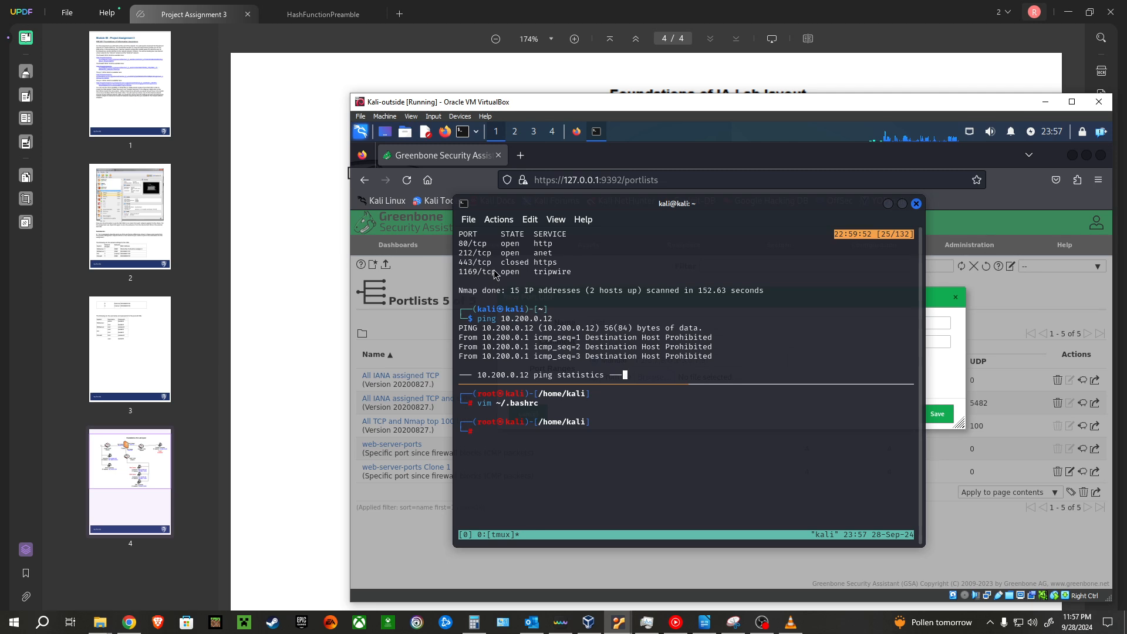
pyautogui.scroll(1, 494, 274)
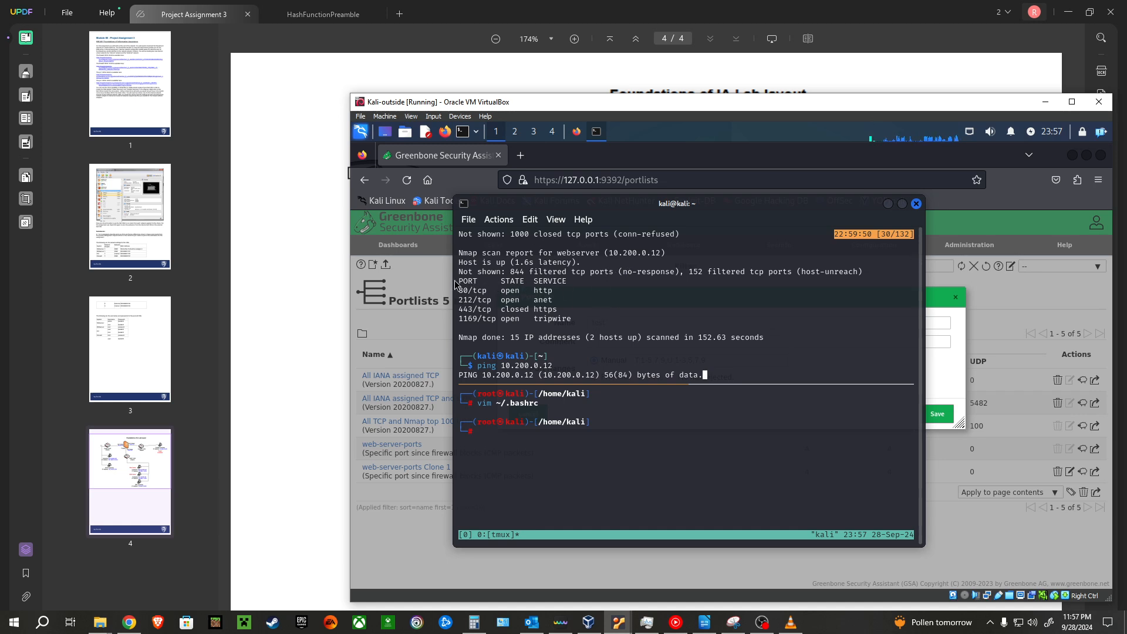
pyautogui.moveTo(499, 315); pyautogui.dragTo(392, 278)
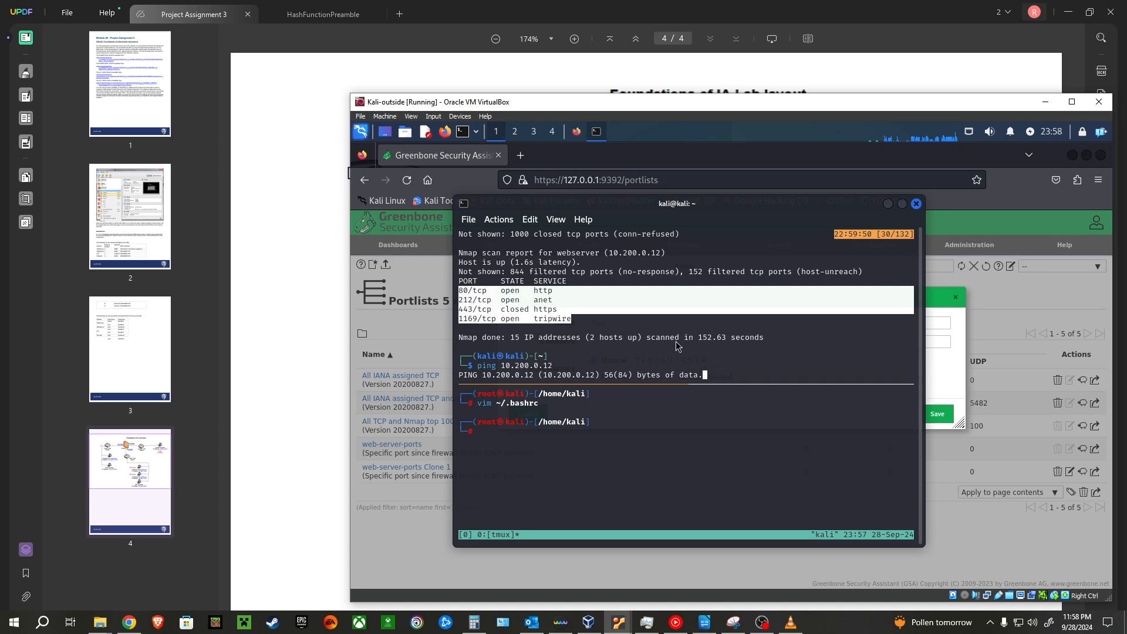
pyautogui.click(932, 361)
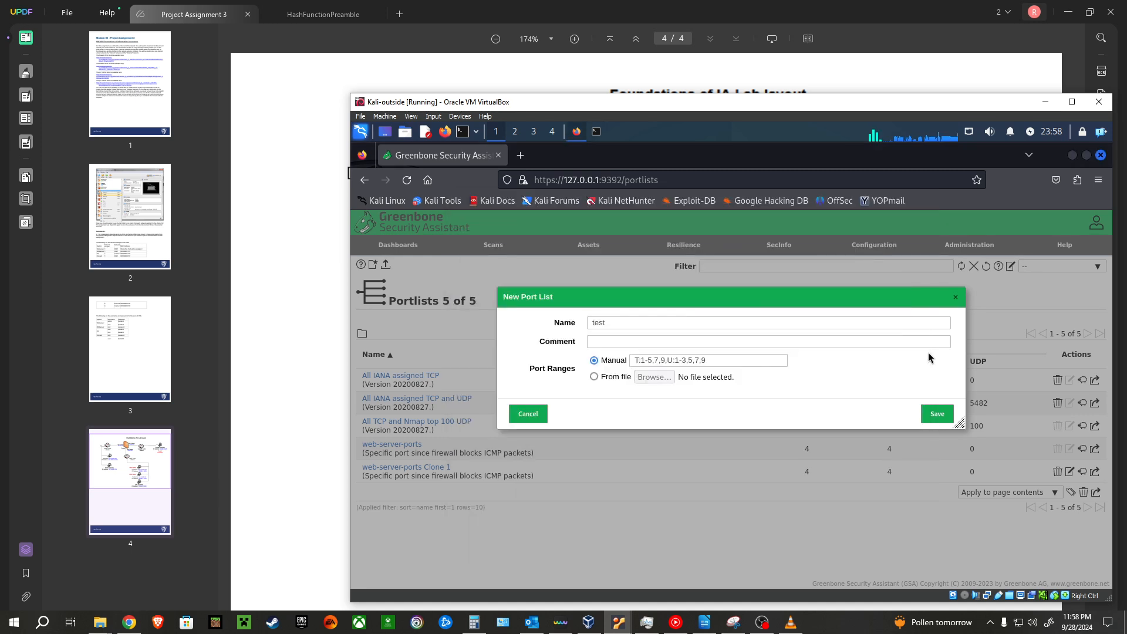
# Step: Enter 80 and 443 as the TCP ports of the test port list and discard the list without saving
pyautogui.click(640, 360)
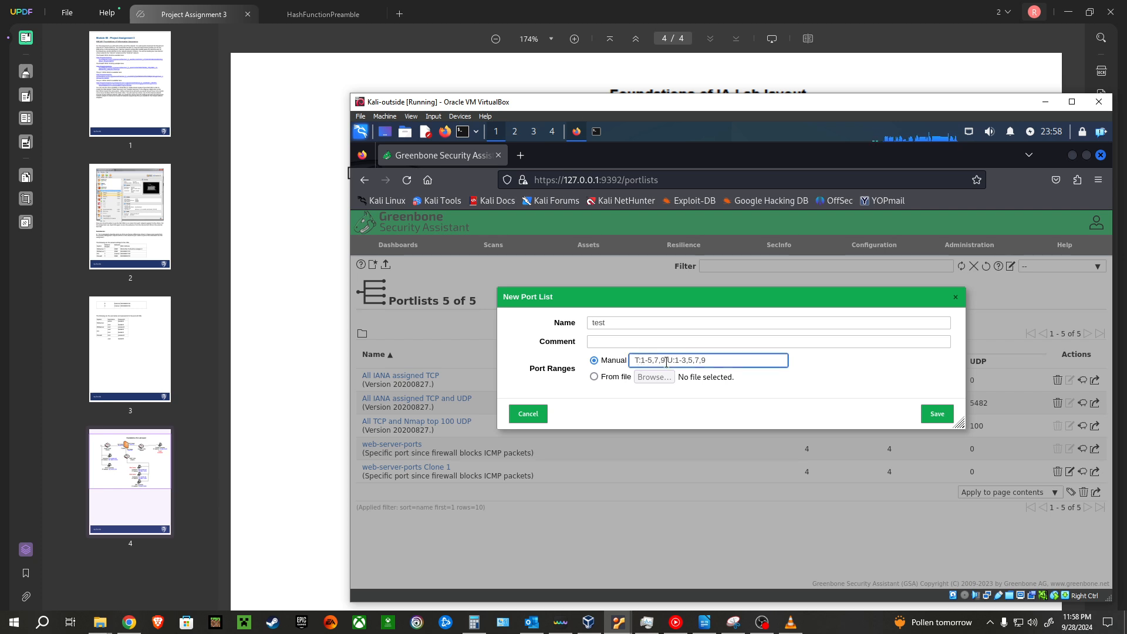
pyautogui.hotkey('shift', 'Right')
pyautogui.press('Right')
pyautogui.press('Left')
pyautogui.press('BackSpace')
pyautogui.write(',')
pyautogui.press('BackSpace')
pyautogui.press('BackSpace')
pyautogui.press('BackSpace')
pyautogui.write('80,443')
pyautogui.hotkey('shift', 'End')
pyautogui.press('Delete')
pyautogui.click(528, 413)
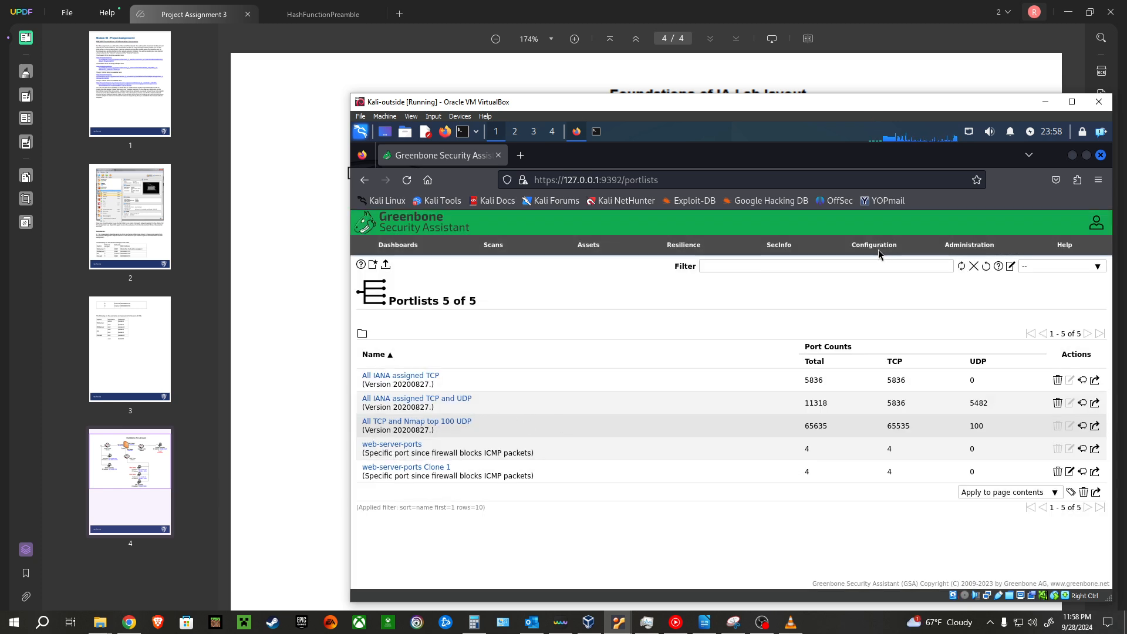
# Step: Draft a new scan target using the web-server-ports port list and the Consider Alive test, and discard it without saving
pyautogui.moveTo(876, 245)
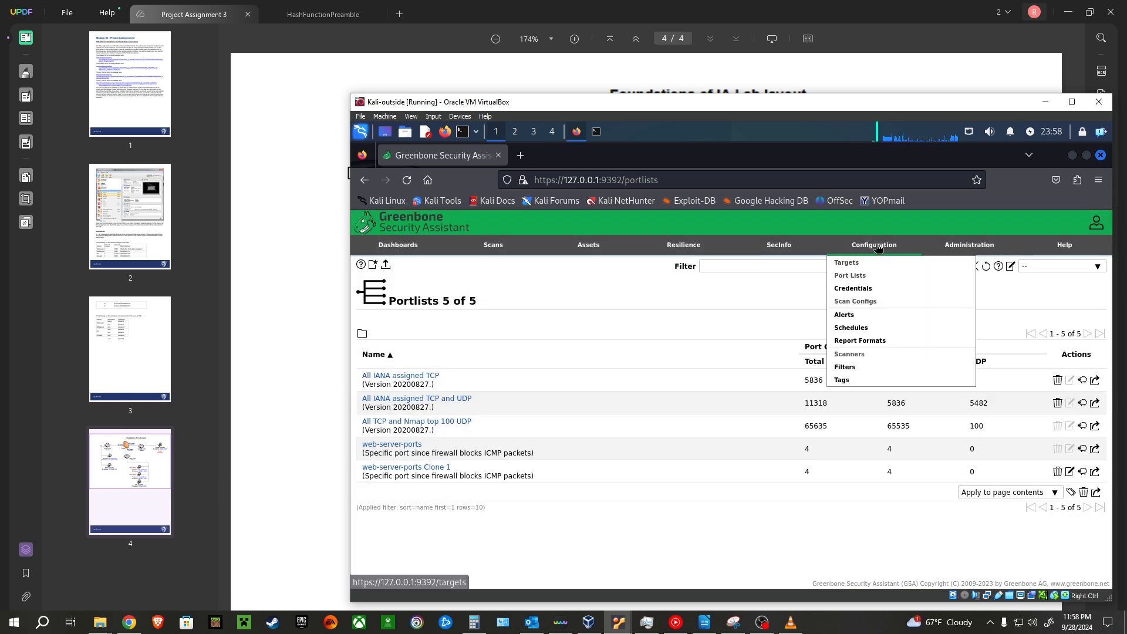
pyautogui.click(843, 270)
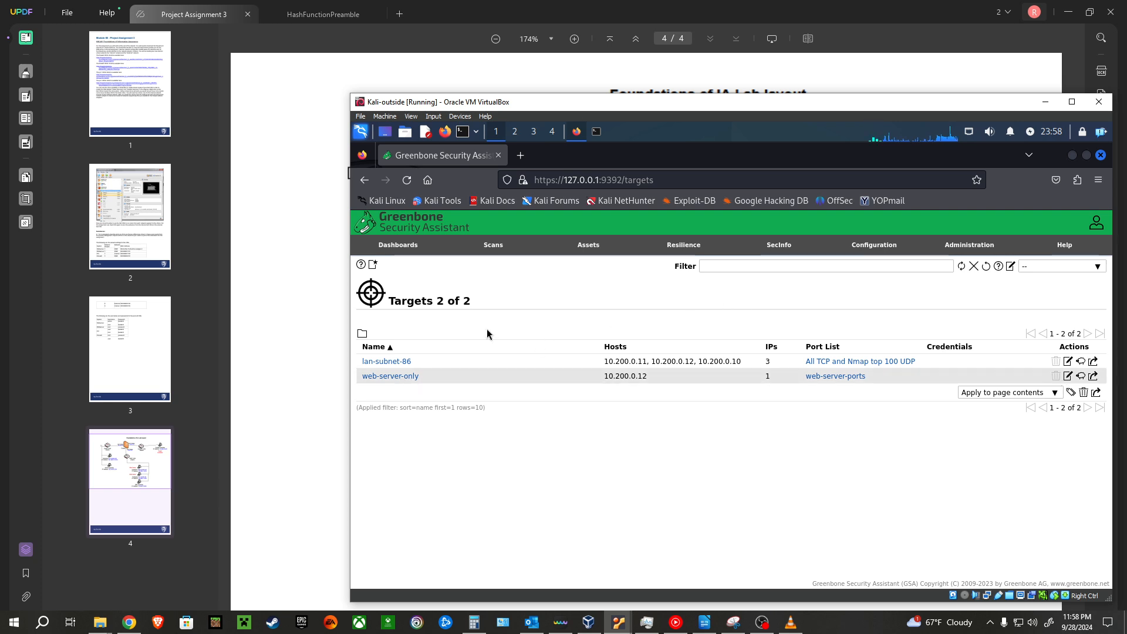
pyautogui.click(373, 264)
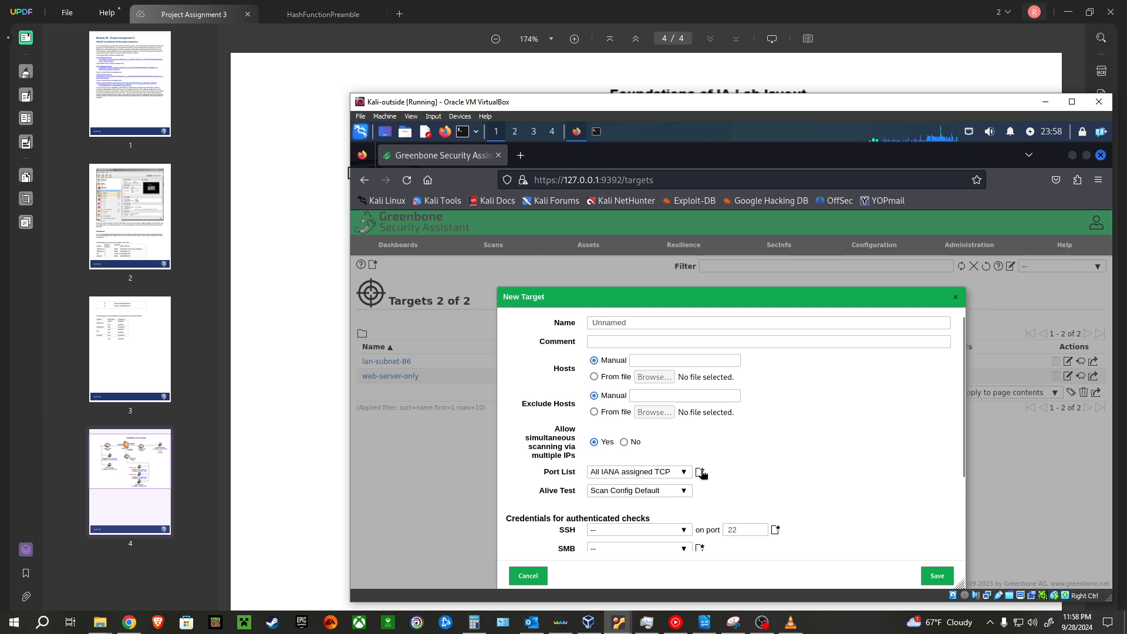
pyautogui.click(675, 474)
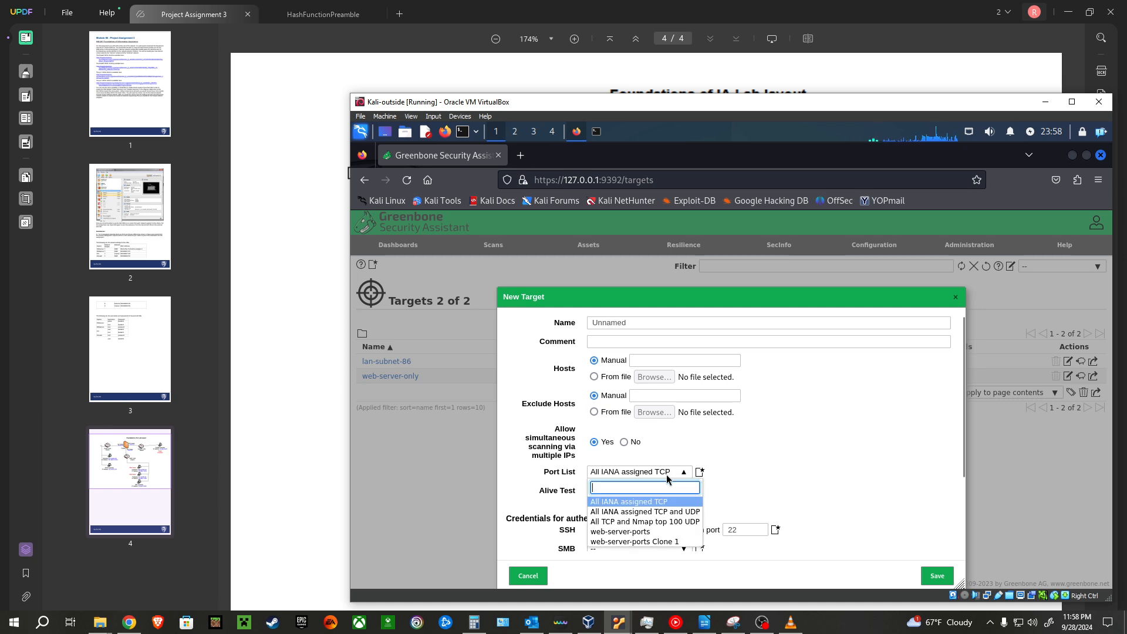
pyautogui.click(641, 532)
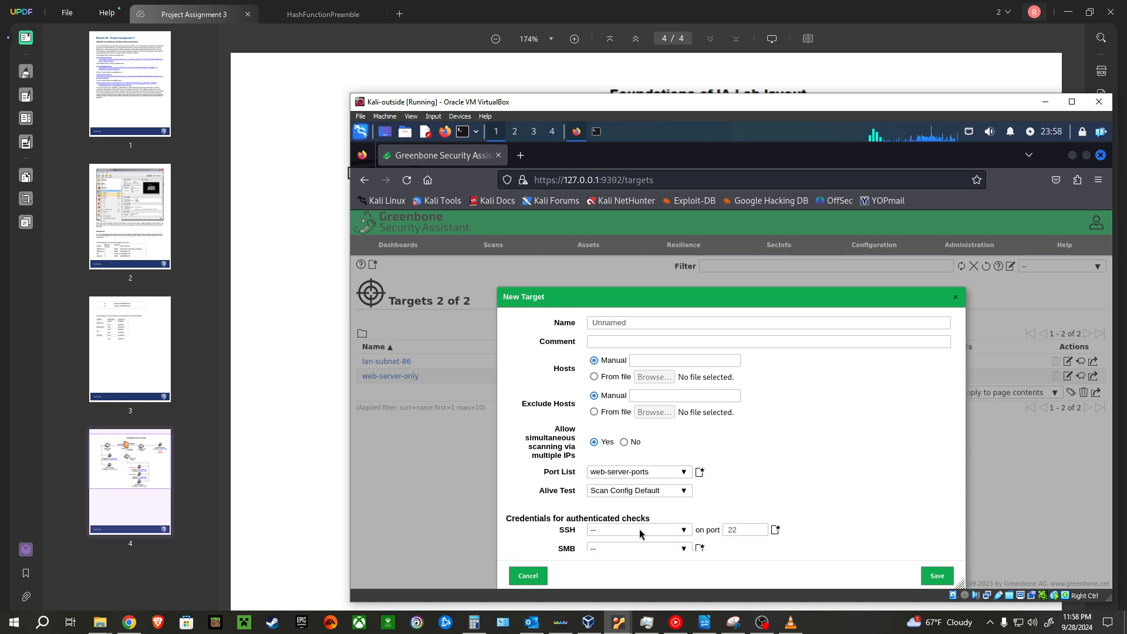
pyautogui.click(663, 494)
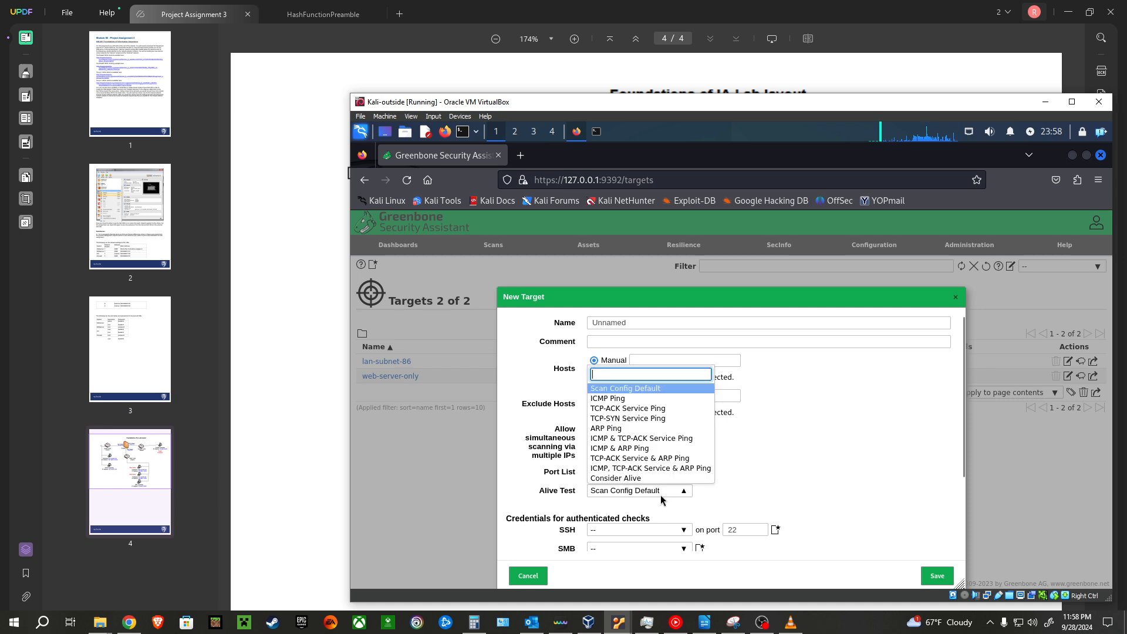
pyautogui.click(608, 479)
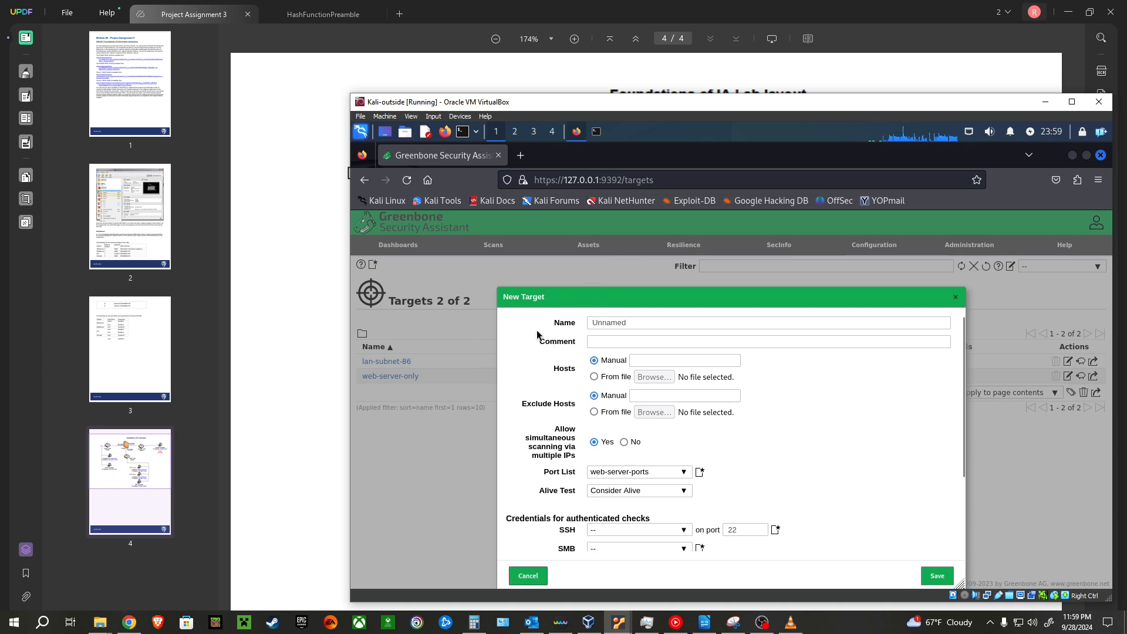
pyautogui.click(522, 577)
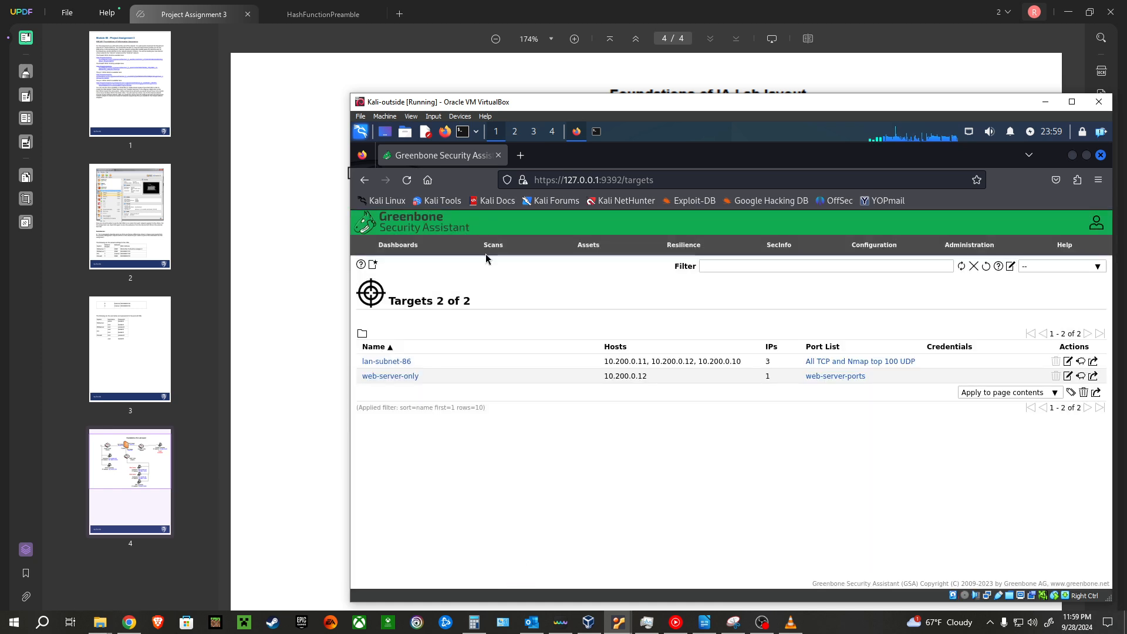
# Step: Open the scan configs list and examine the NVT totals, especially that of the Full and fast configuration
pyautogui.moveTo(490, 245)
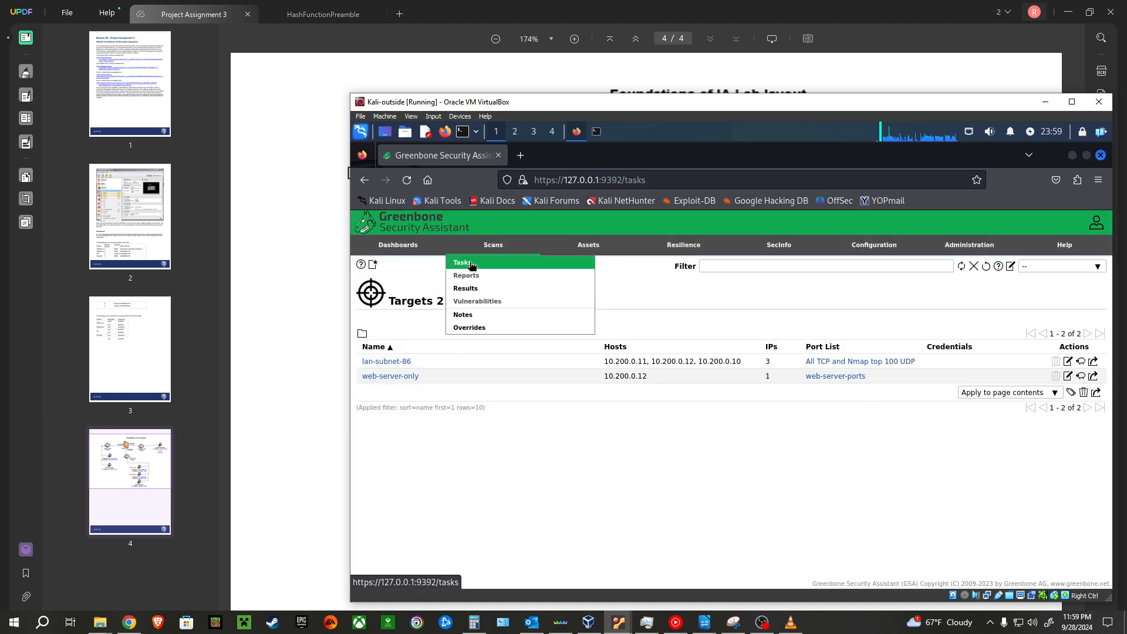
pyautogui.click(471, 264)
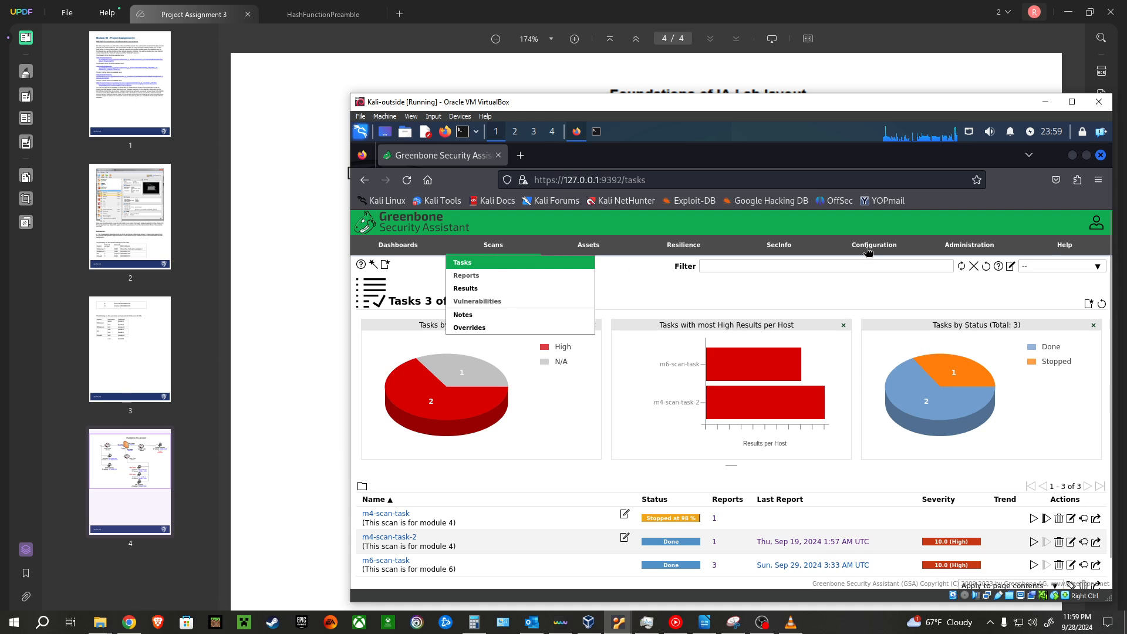
pyautogui.moveTo(864, 251)
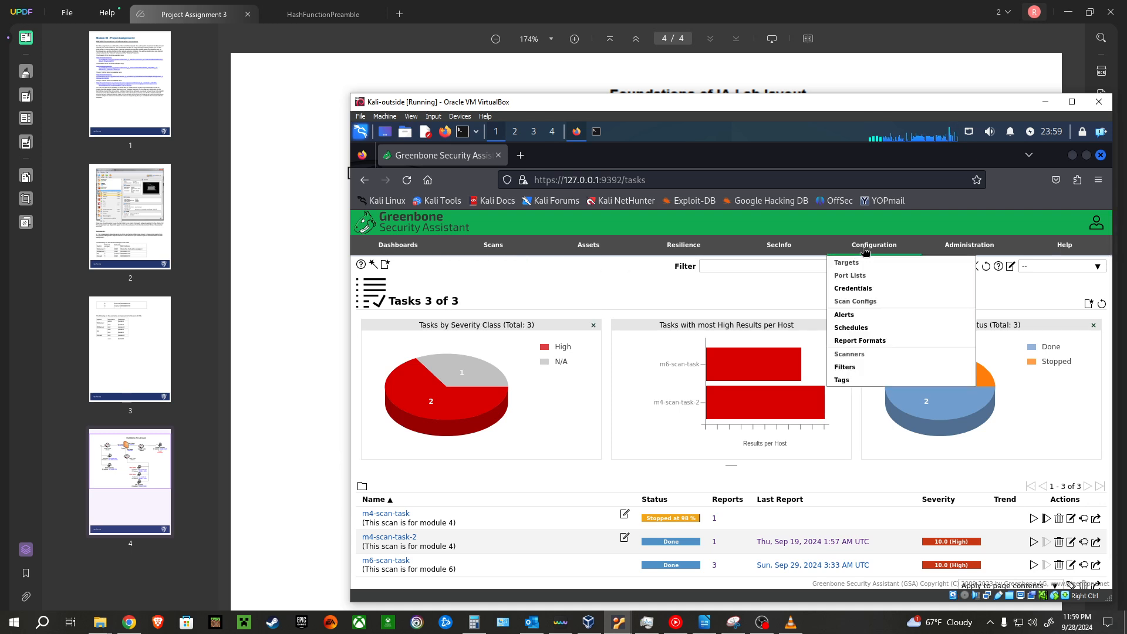
pyautogui.click(869, 302)
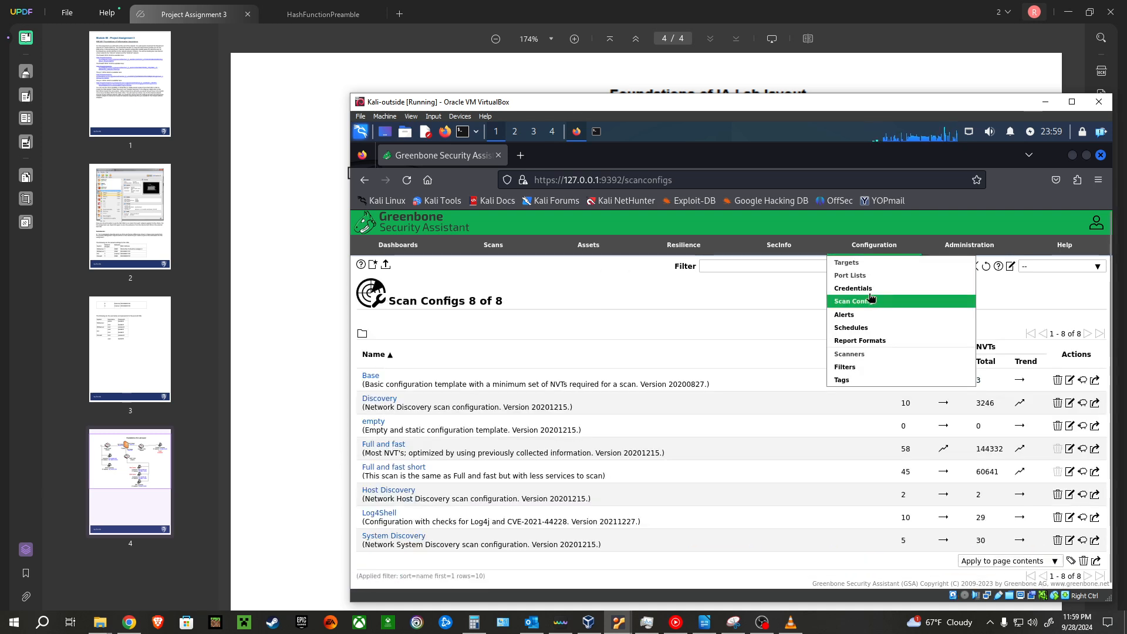
pyautogui.click(388, 354)
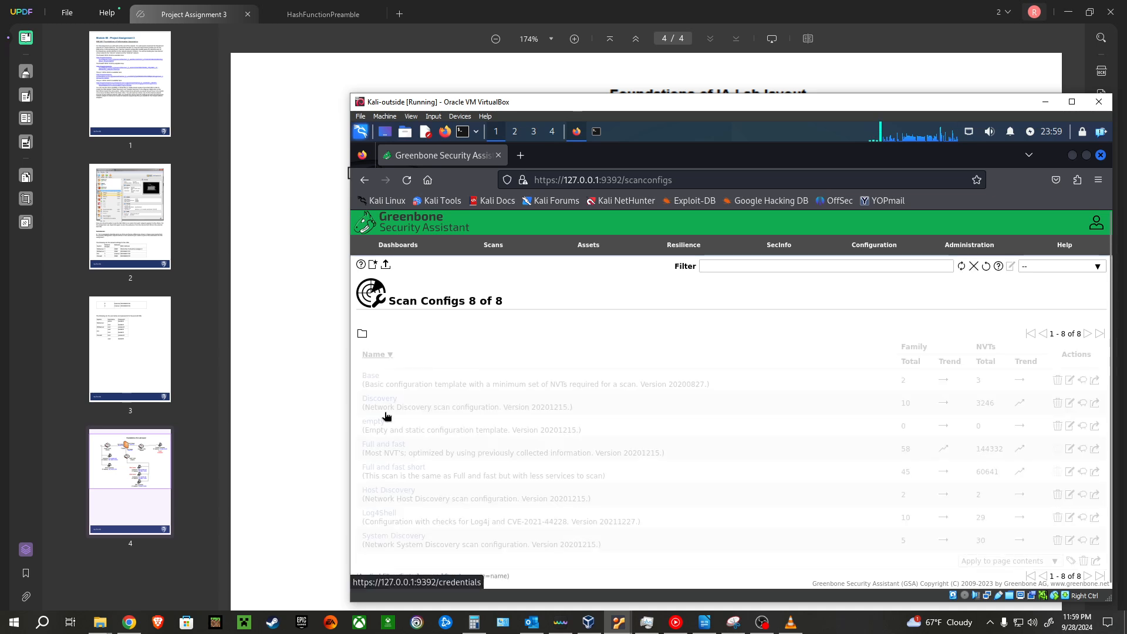
pyautogui.click(399, 358)
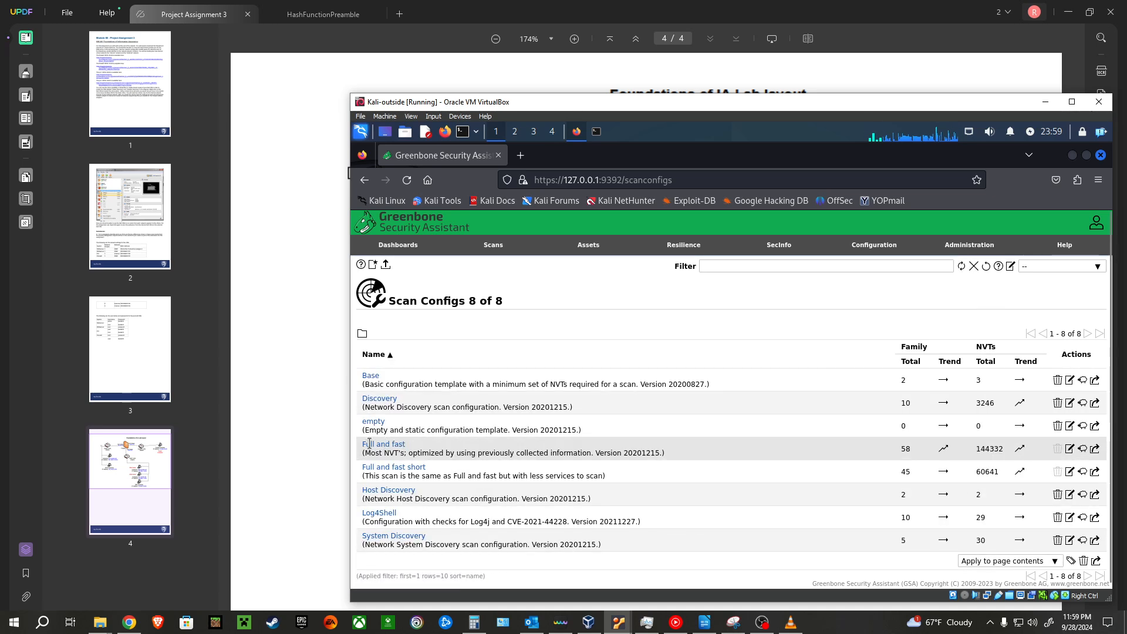
pyautogui.doubleClick(980, 448)
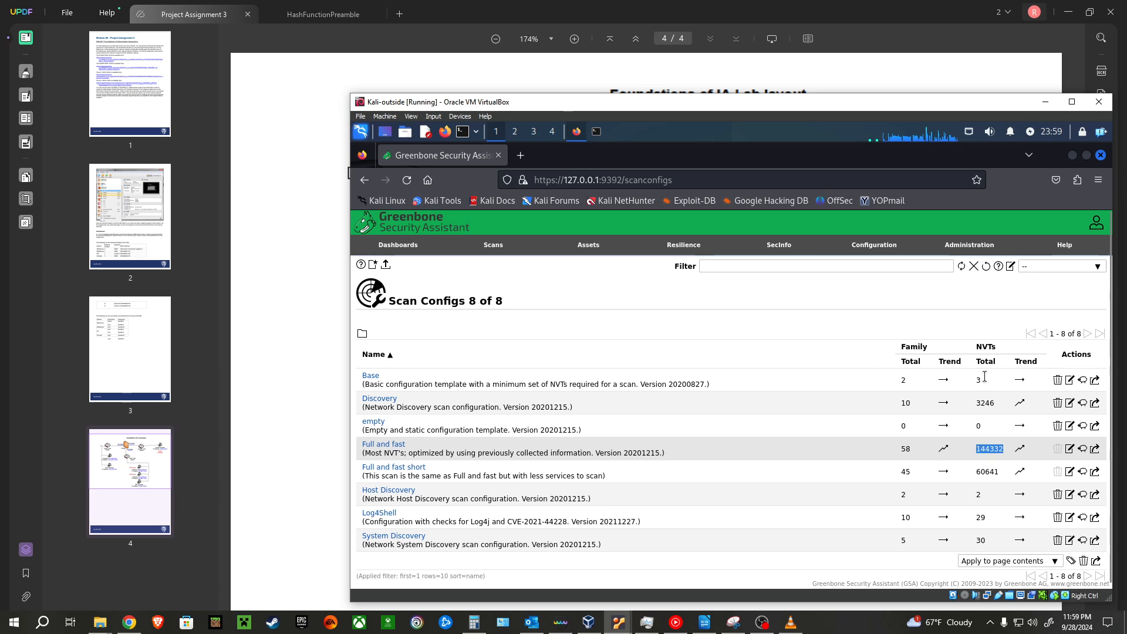
pyautogui.click(980, 450)
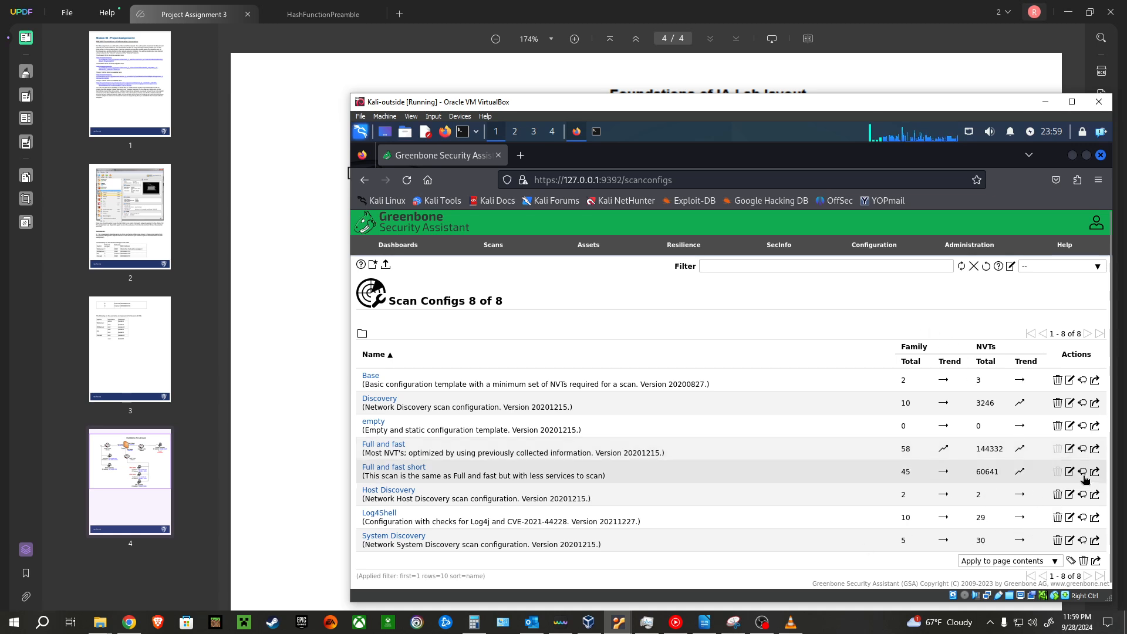
# Step: Clone the Full and fast short scan config and examine which vulnerability test families are selected in the clone
pyautogui.click(1083, 473)
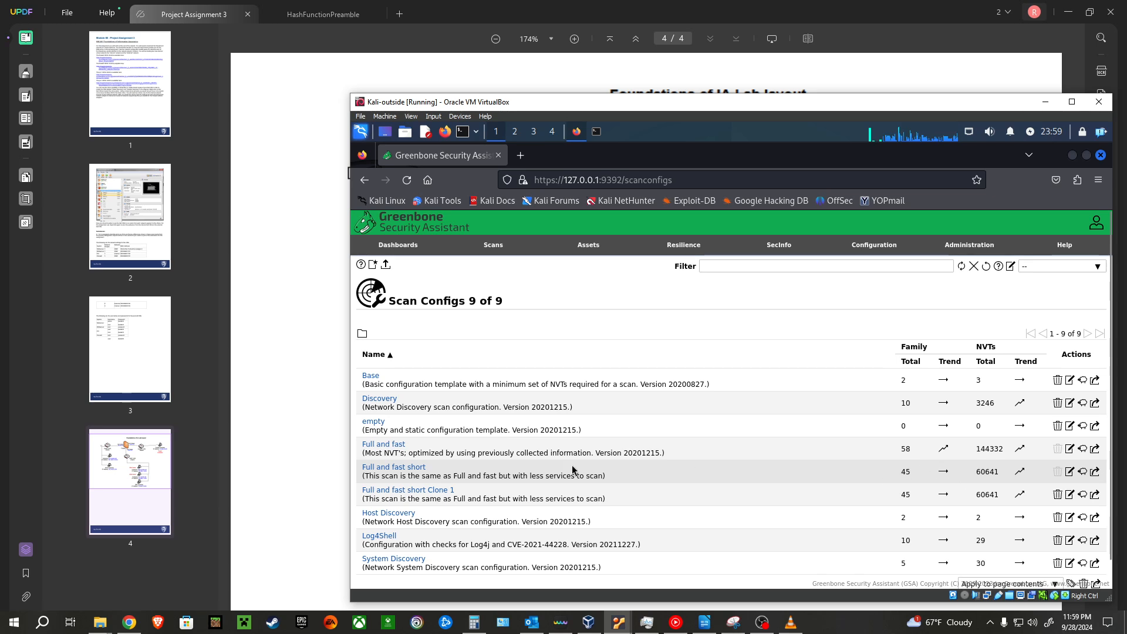
pyautogui.click(1069, 495)
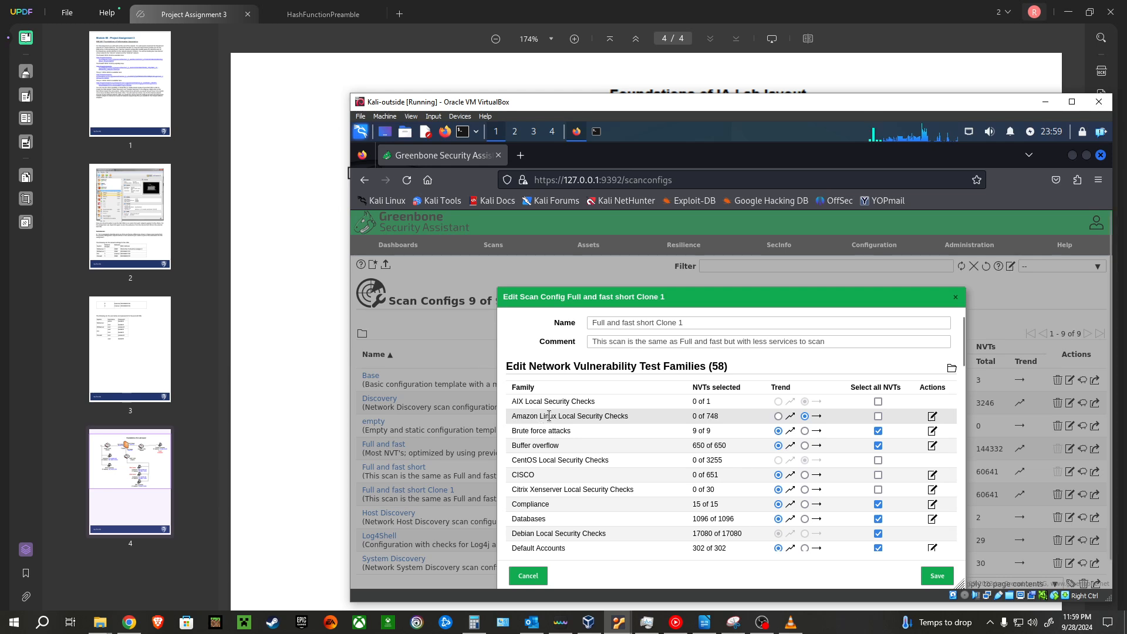
pyautogui.moveTo(512, 416); pyautogui.dragTo(576, 419)
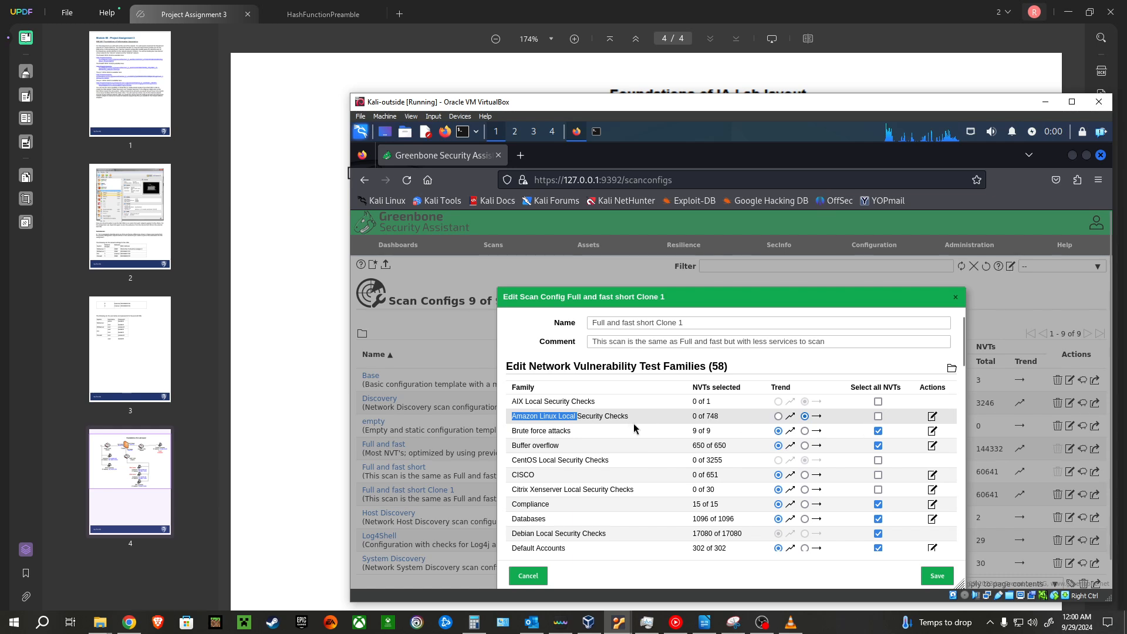
pyautogui.click(844, 422)
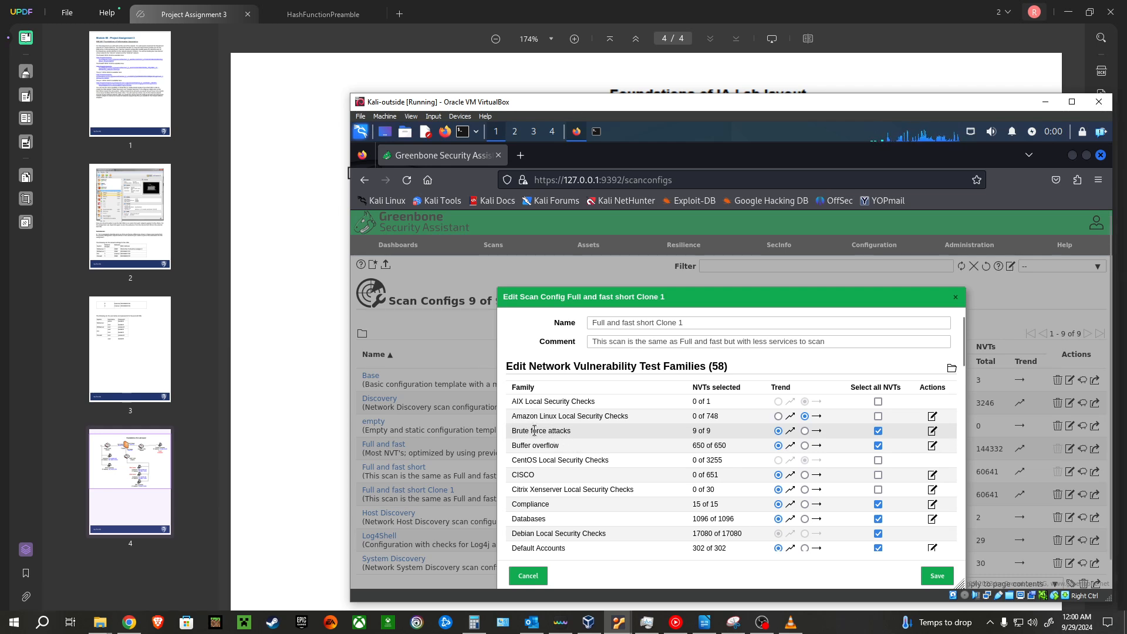
pyautogui.scroll(-5, 605, 443)
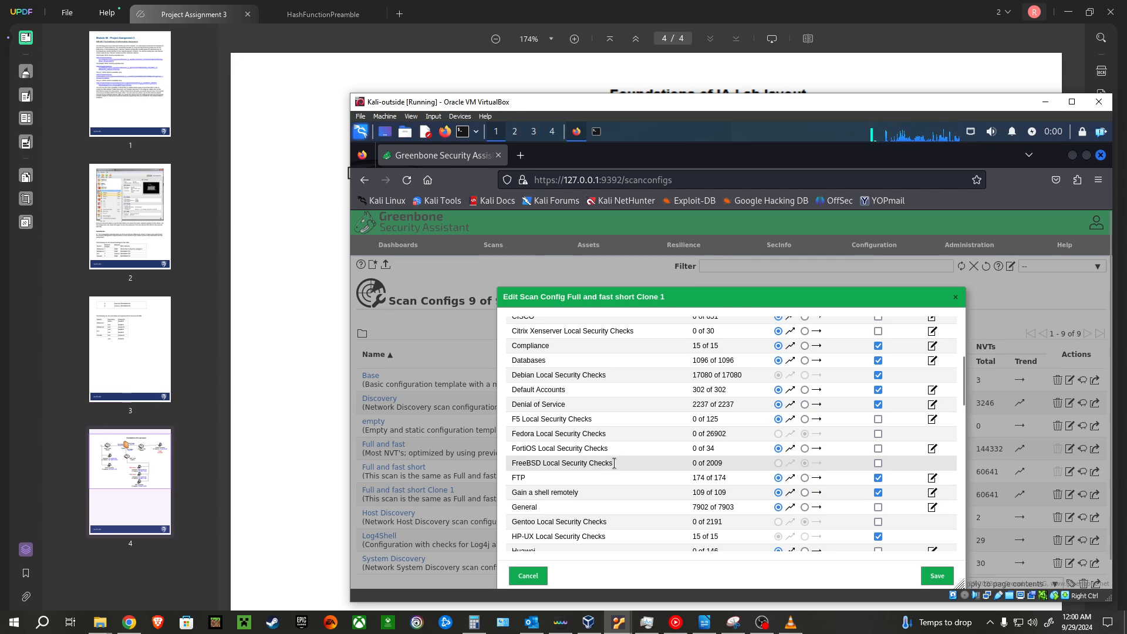
pyautogui.scroll(-1, 648, 447)
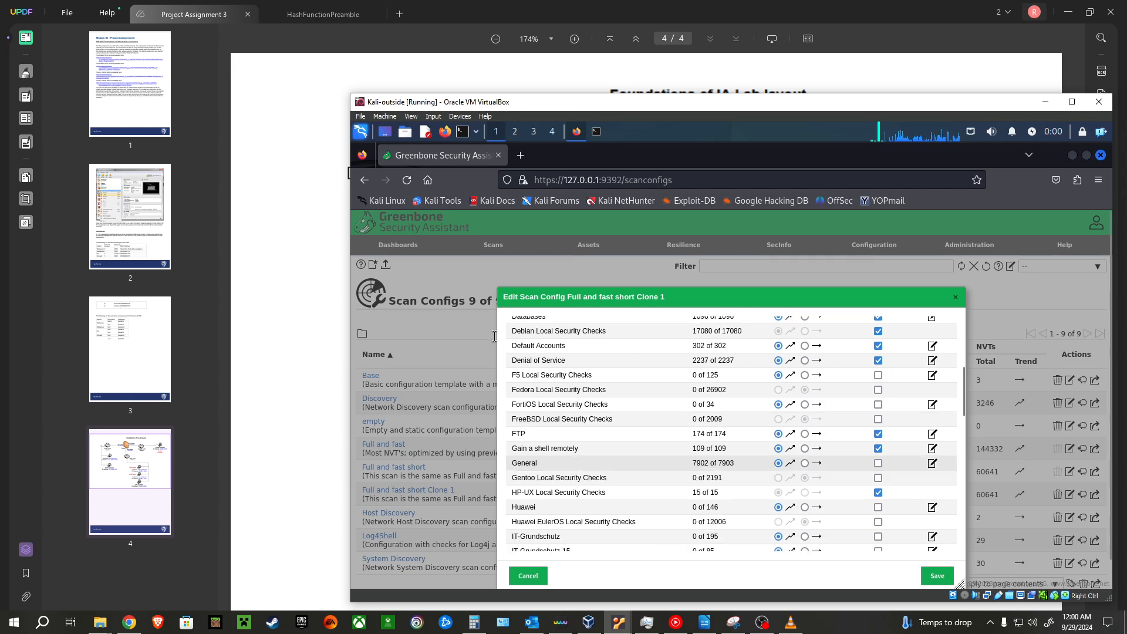
pyautogui.scroll(-1, 639, 393)
pyautogui.scroll(-2, 616, 463)
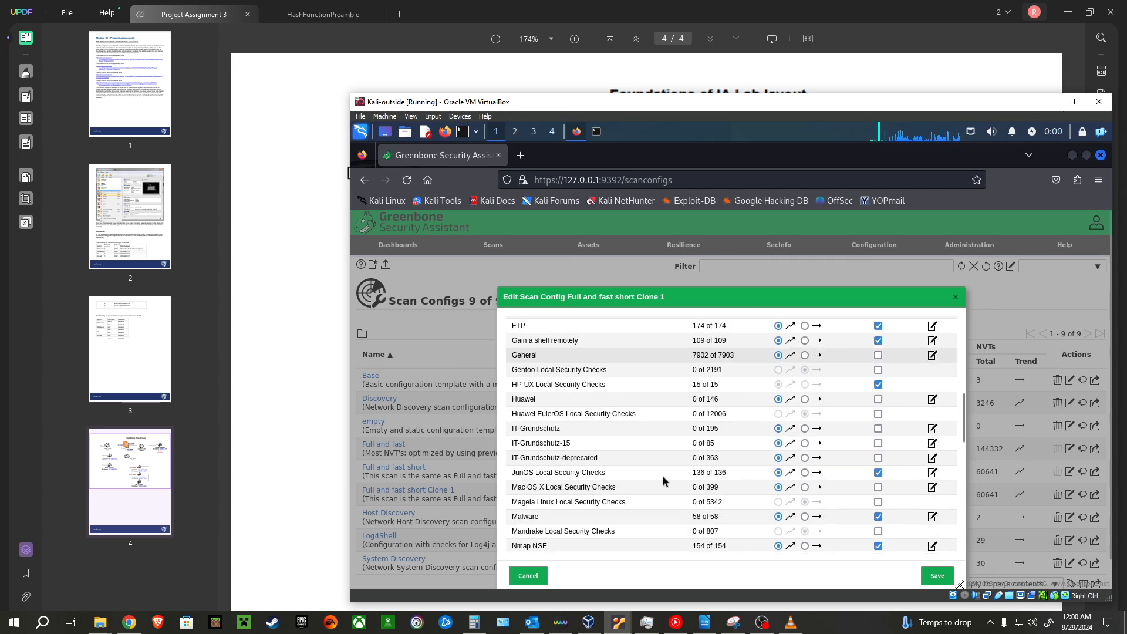
pyautogui.scroll(-3, 743, 460)
pyautogui.scroll(-2, 743, 461)
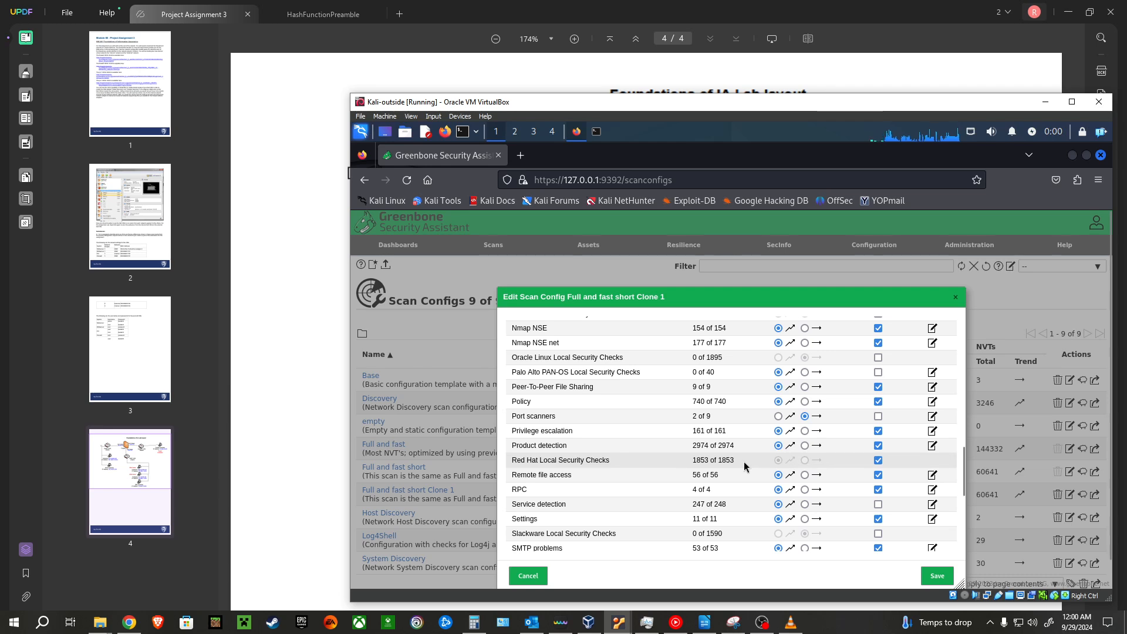
pyautogui.scroll(-3, 743, 466)
pyautogui.scroll(-1, 743, 466)
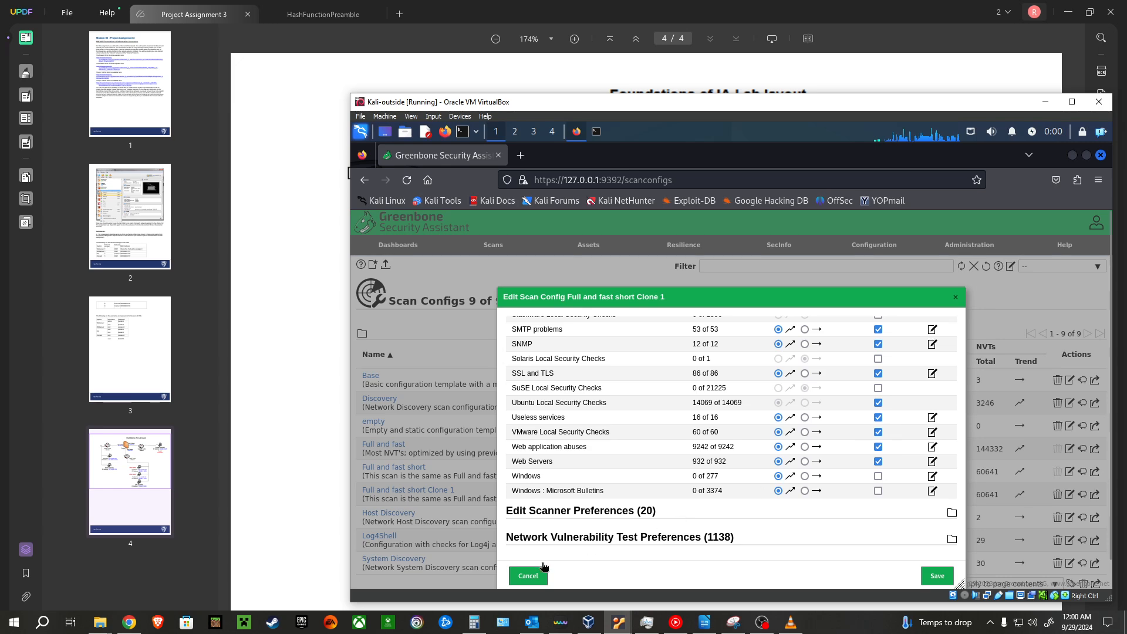
# Step: Close the clone's editor without saving and delete the Full and fast short Clone 1 scan config
pyautogui.click(528, 575)
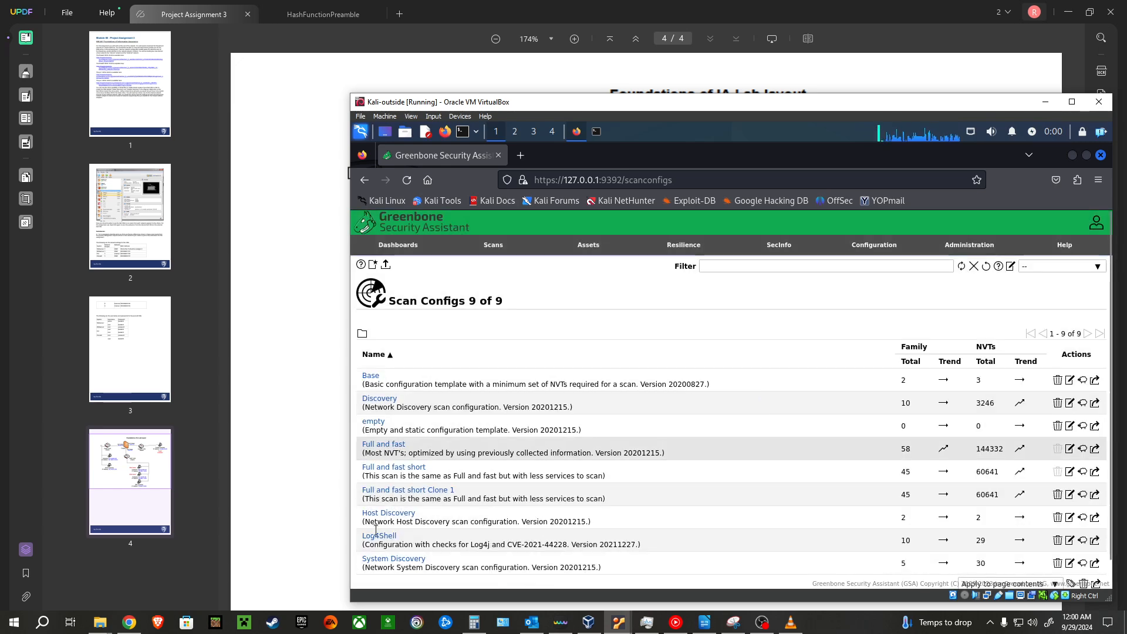
pyautogui.click(1058, 495)
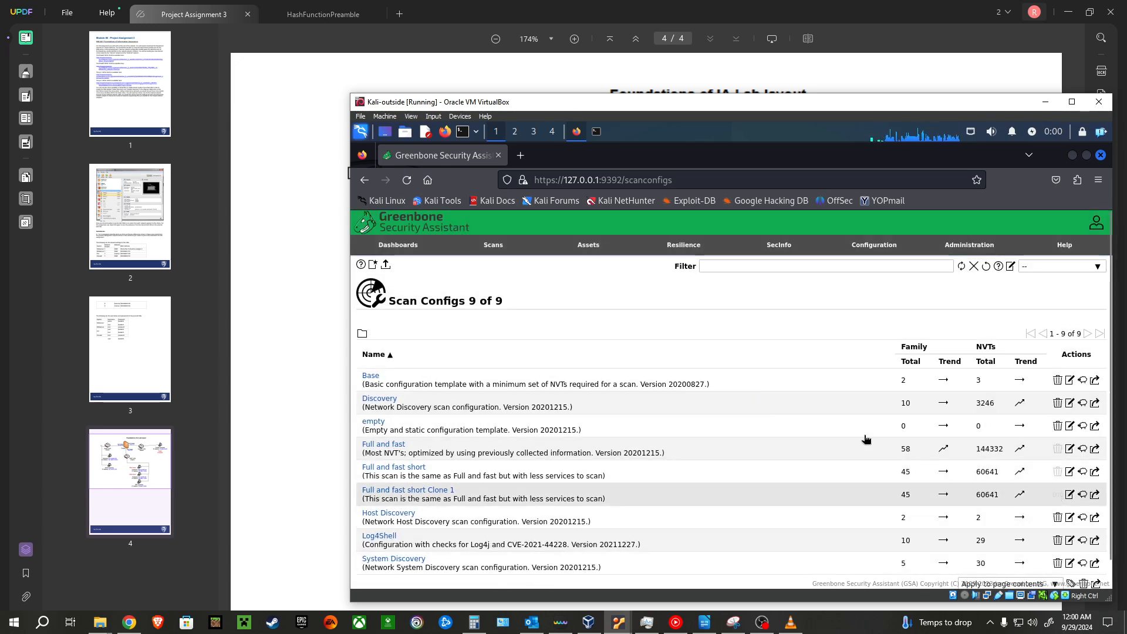
# Step: Start a new scan task from the tasks page and choose web-server-only as its scan target
pyautogui.click(467, 263)
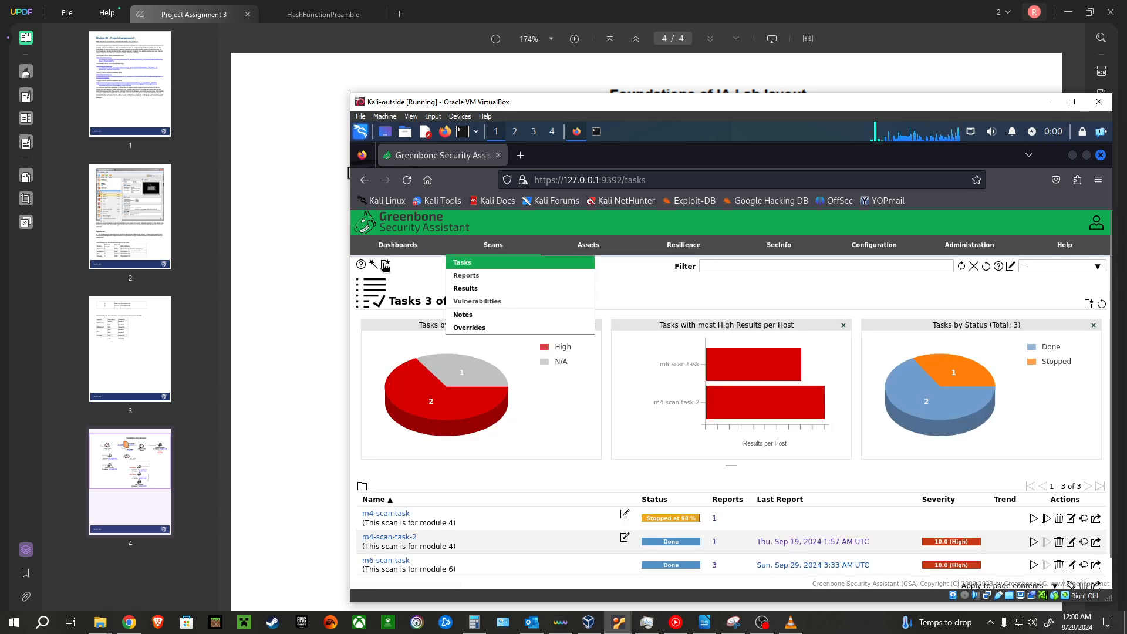
pyautogui.click(402, 276)
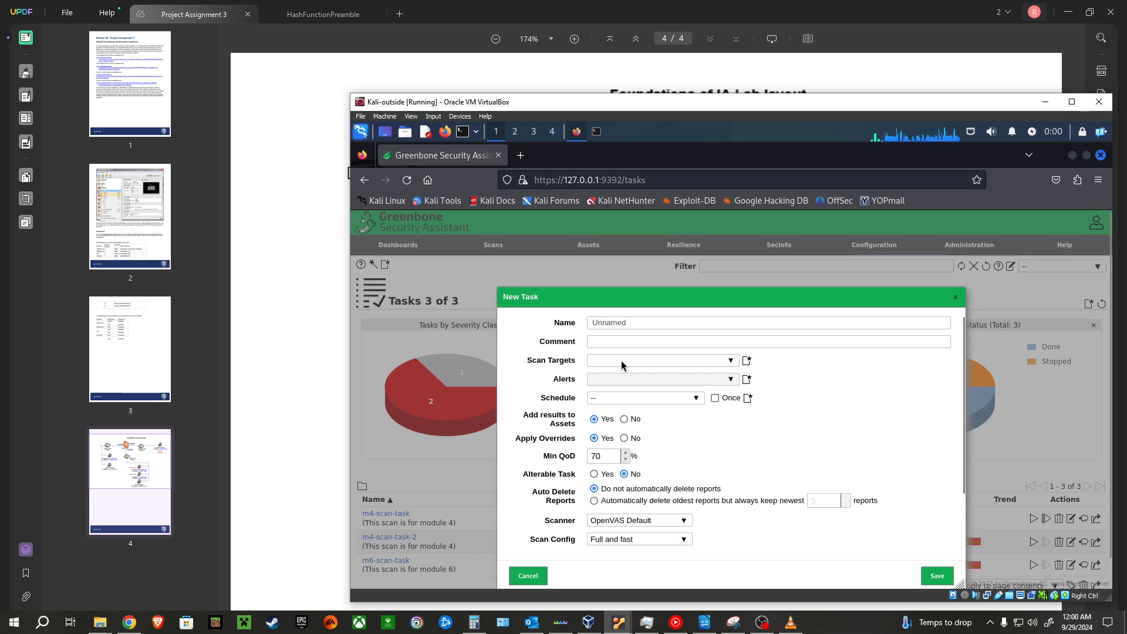
pyautogui.click(621, 361)
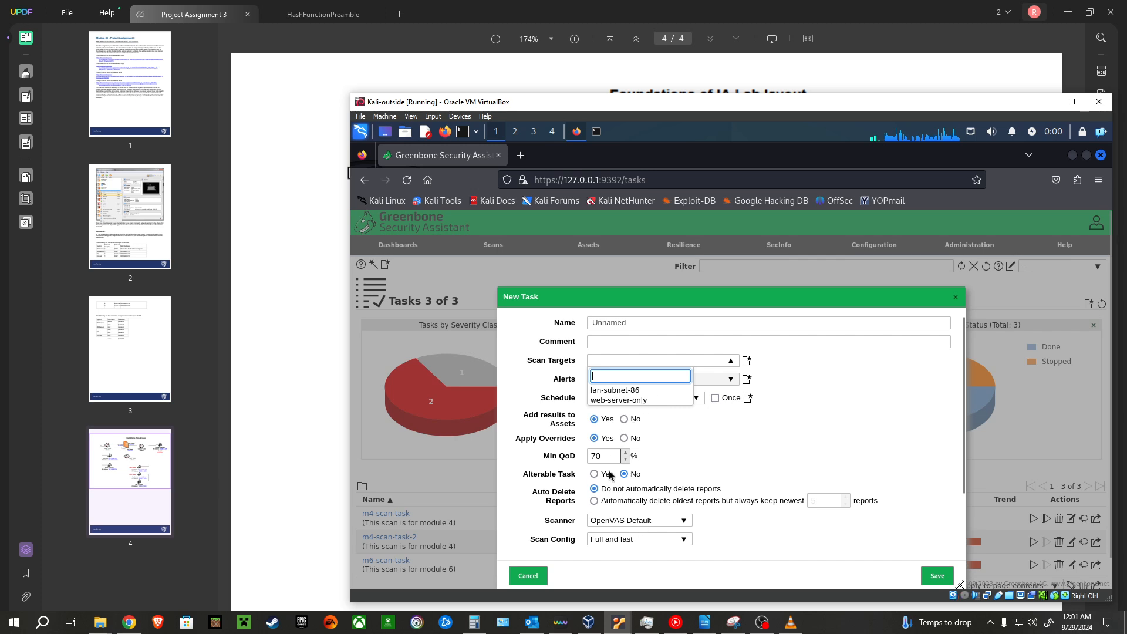
pyautogui.click(649, 399)
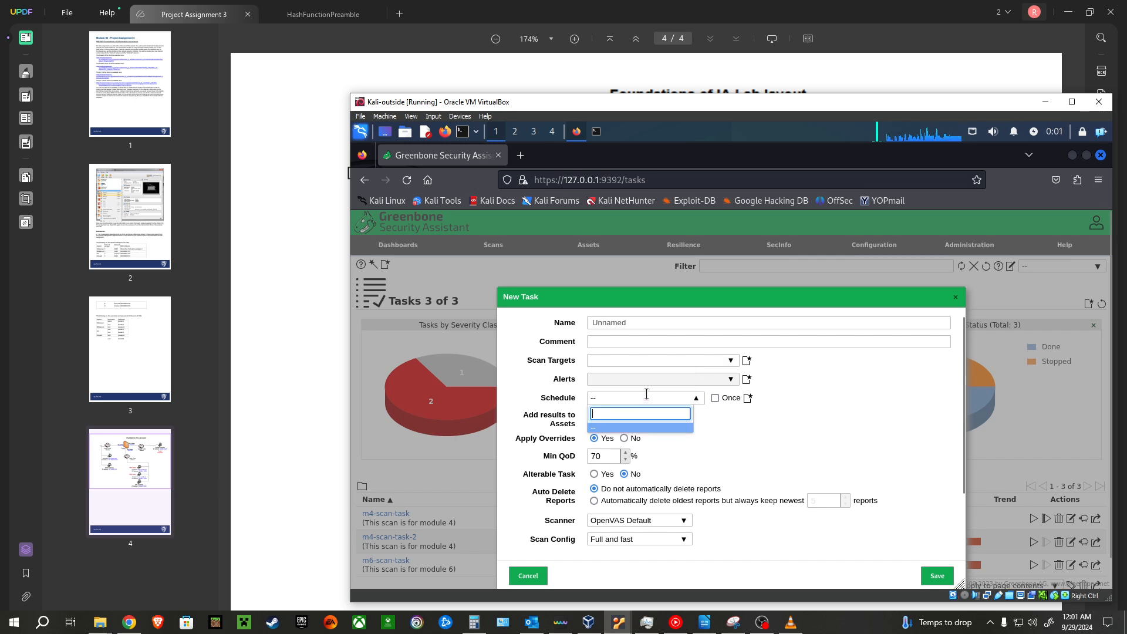
pyautogui.click(730, 360)
pyautogui.click(611, 400)
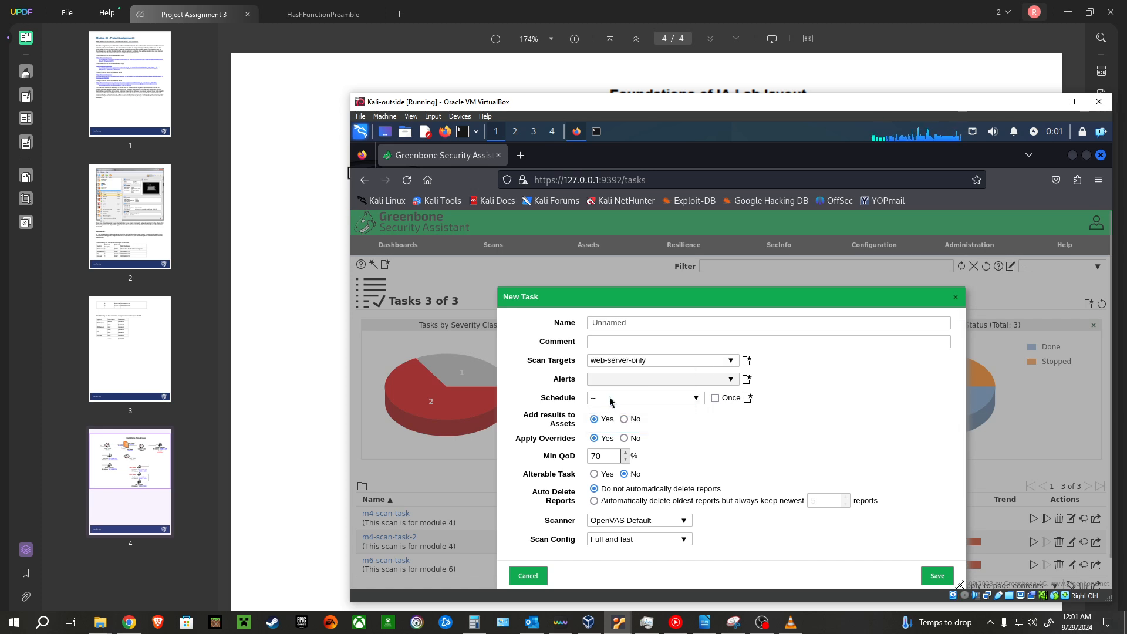
# Step: Set the new task's Min QoD to 0% and its scan config to Full and fast short, and discard the task without saving
pyautogui.doubleClick(602, 458)
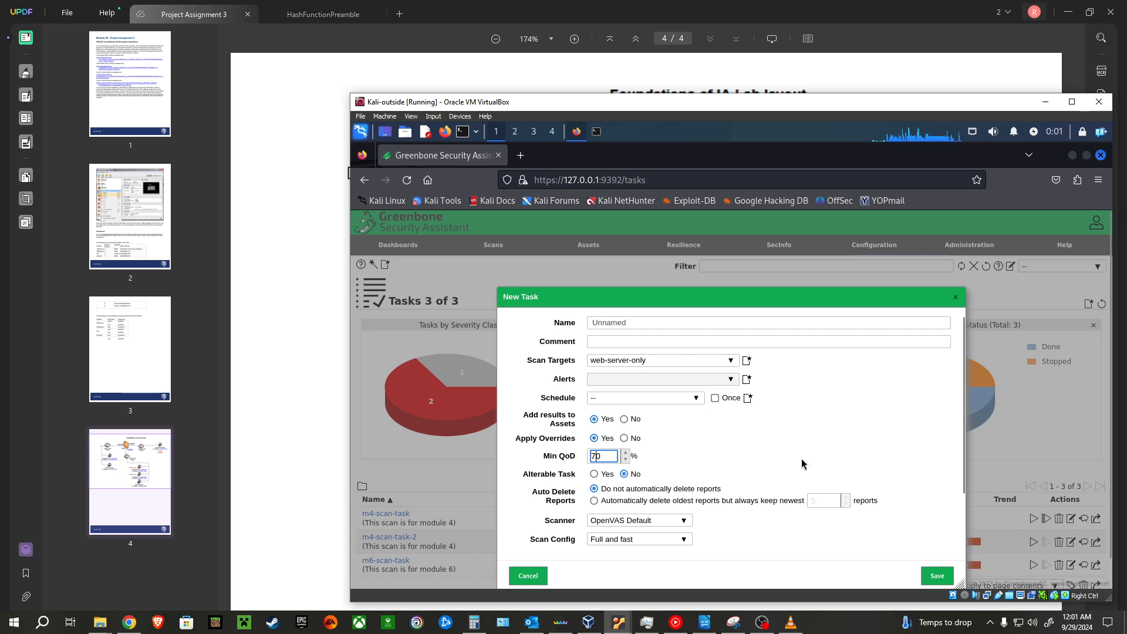
pyautogui.write('0')
pyautogui.click(793, 458)
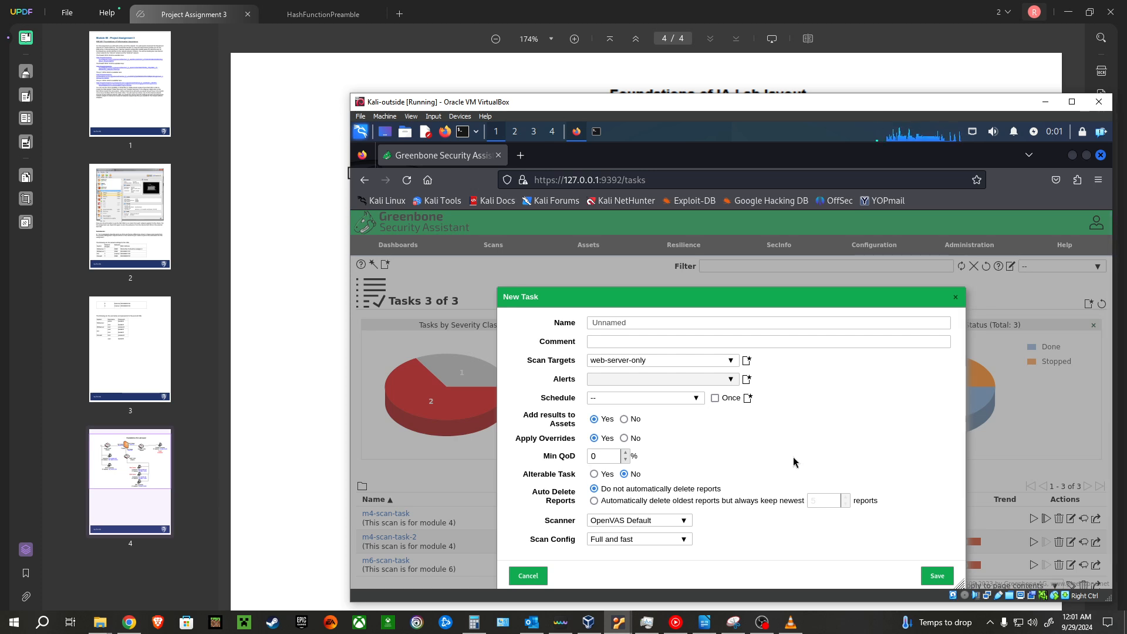
pyautogui.click(657, 539)
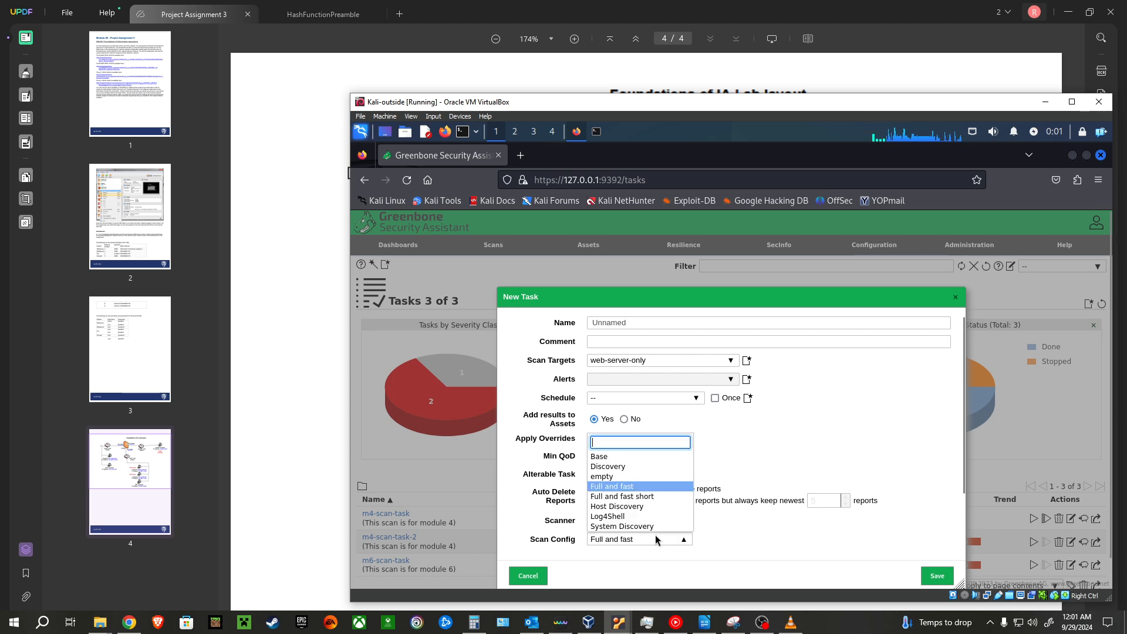
pyautogui.click(616, 497)
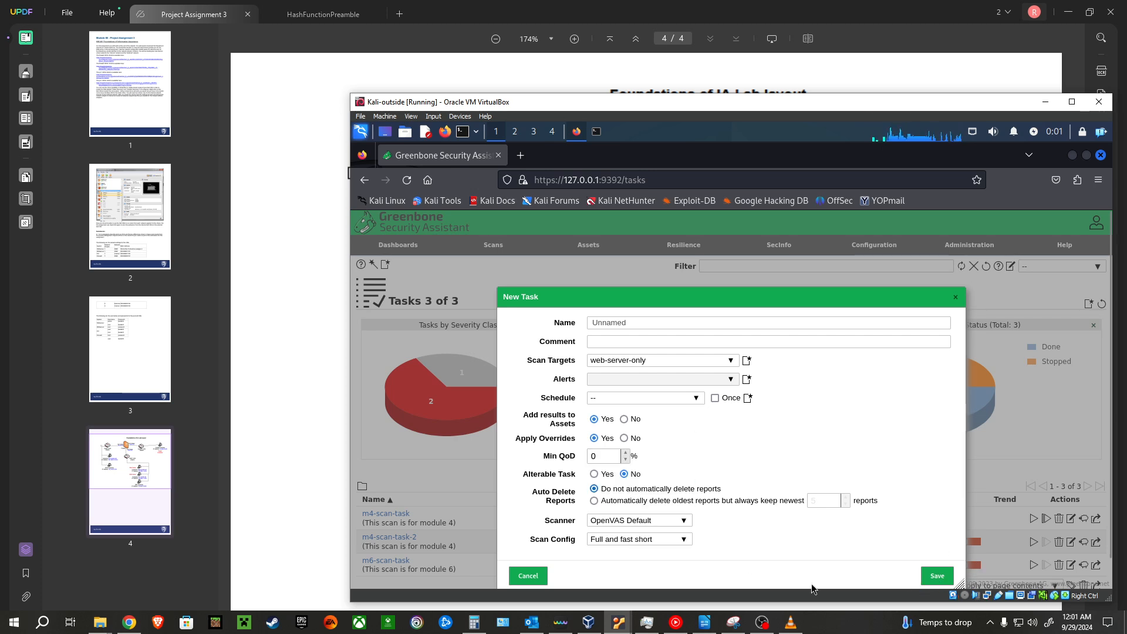
pyautogui.click(528, 576)
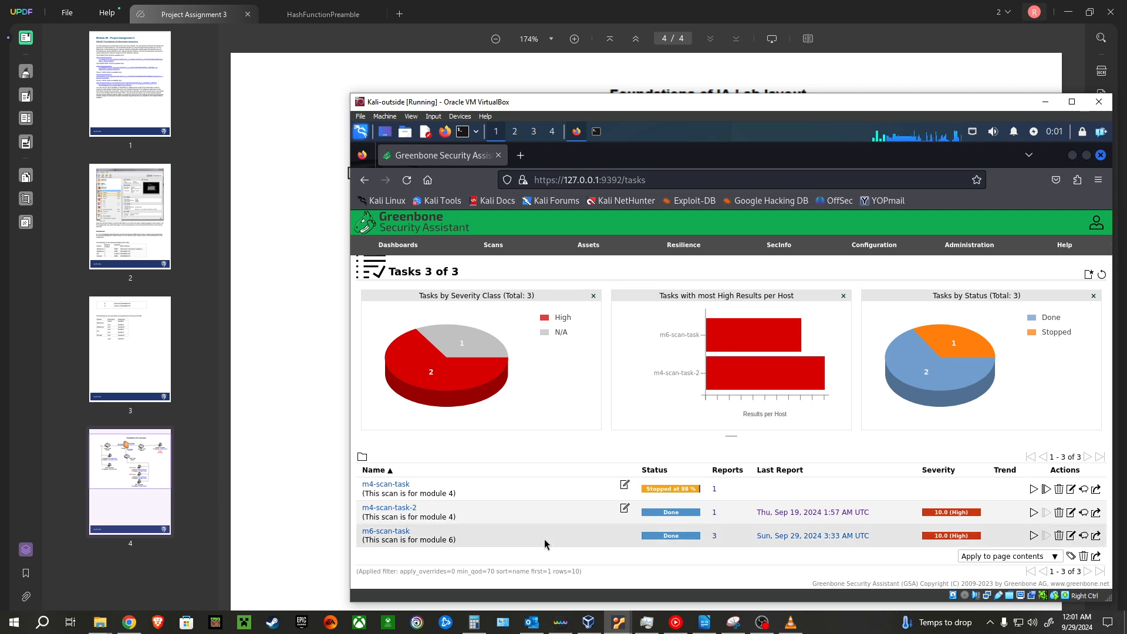
# Step: Open the list of reports belonging to m6-scan-task
pyautogui.click(715, 535)
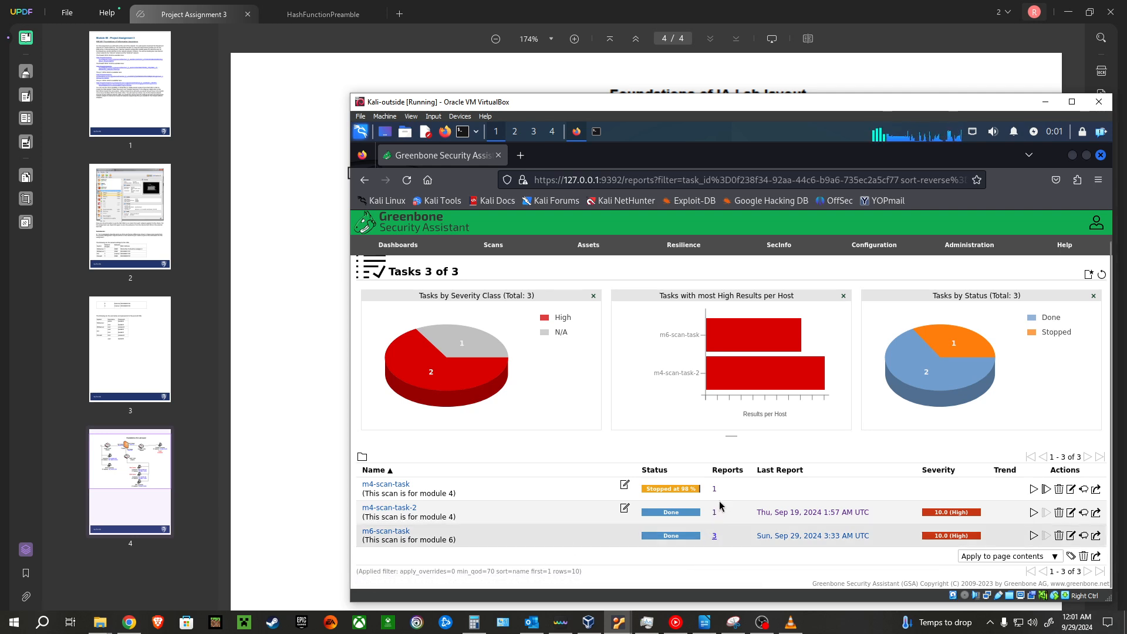